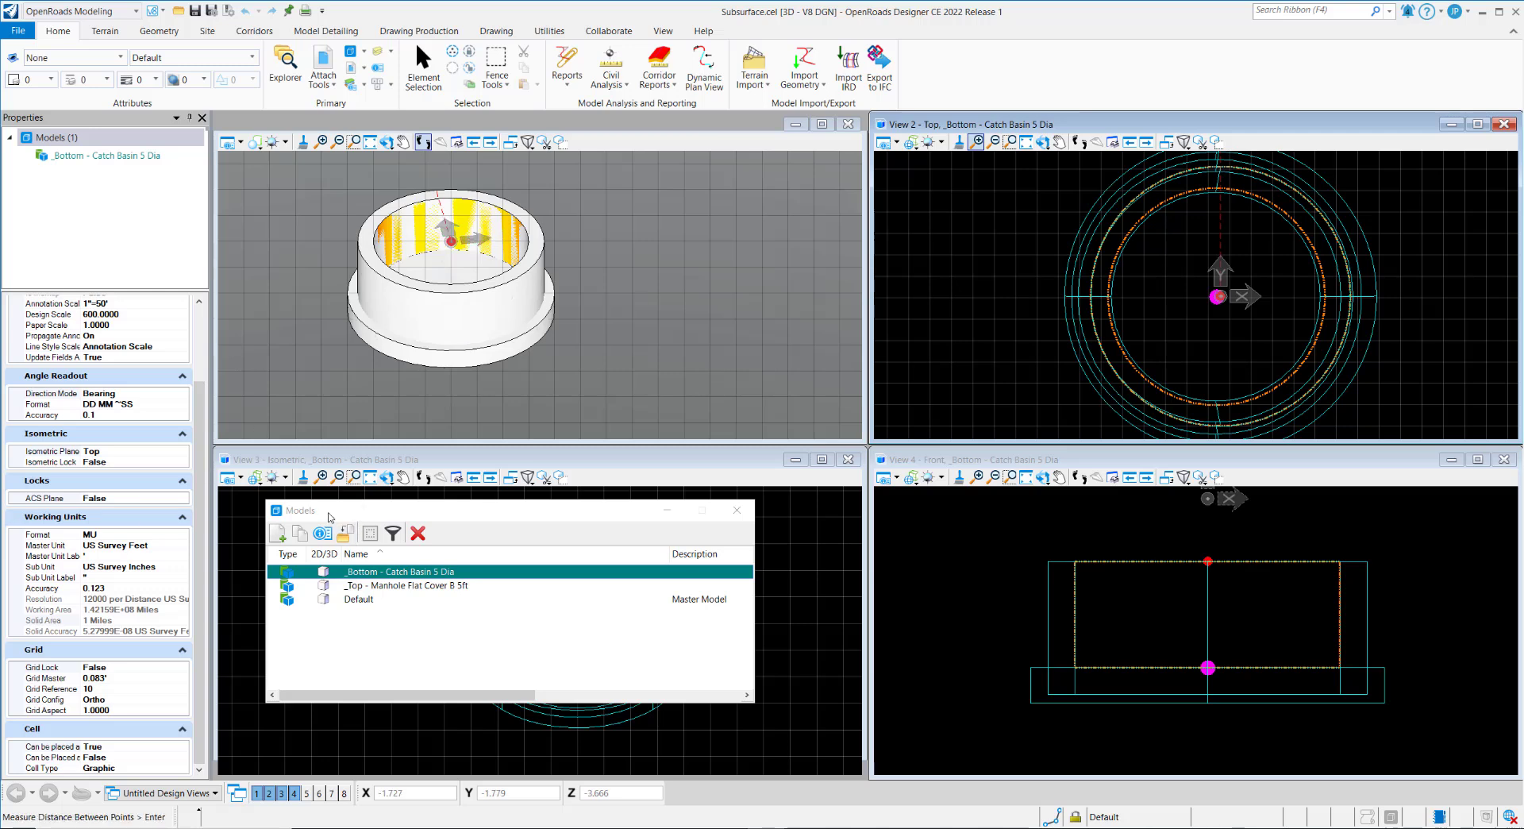
click(386, 476)
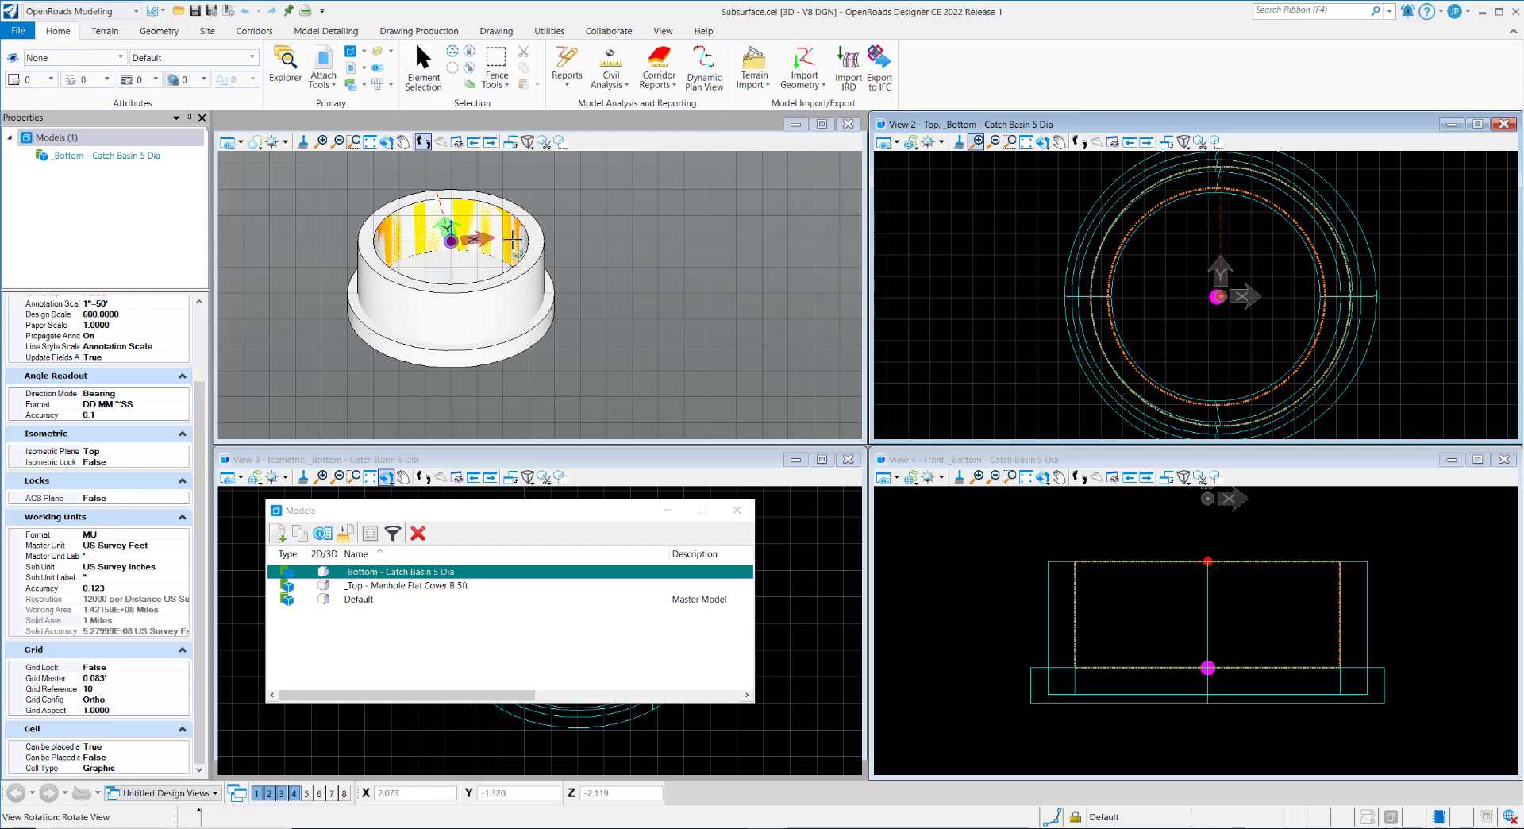
right_click(511, 324)
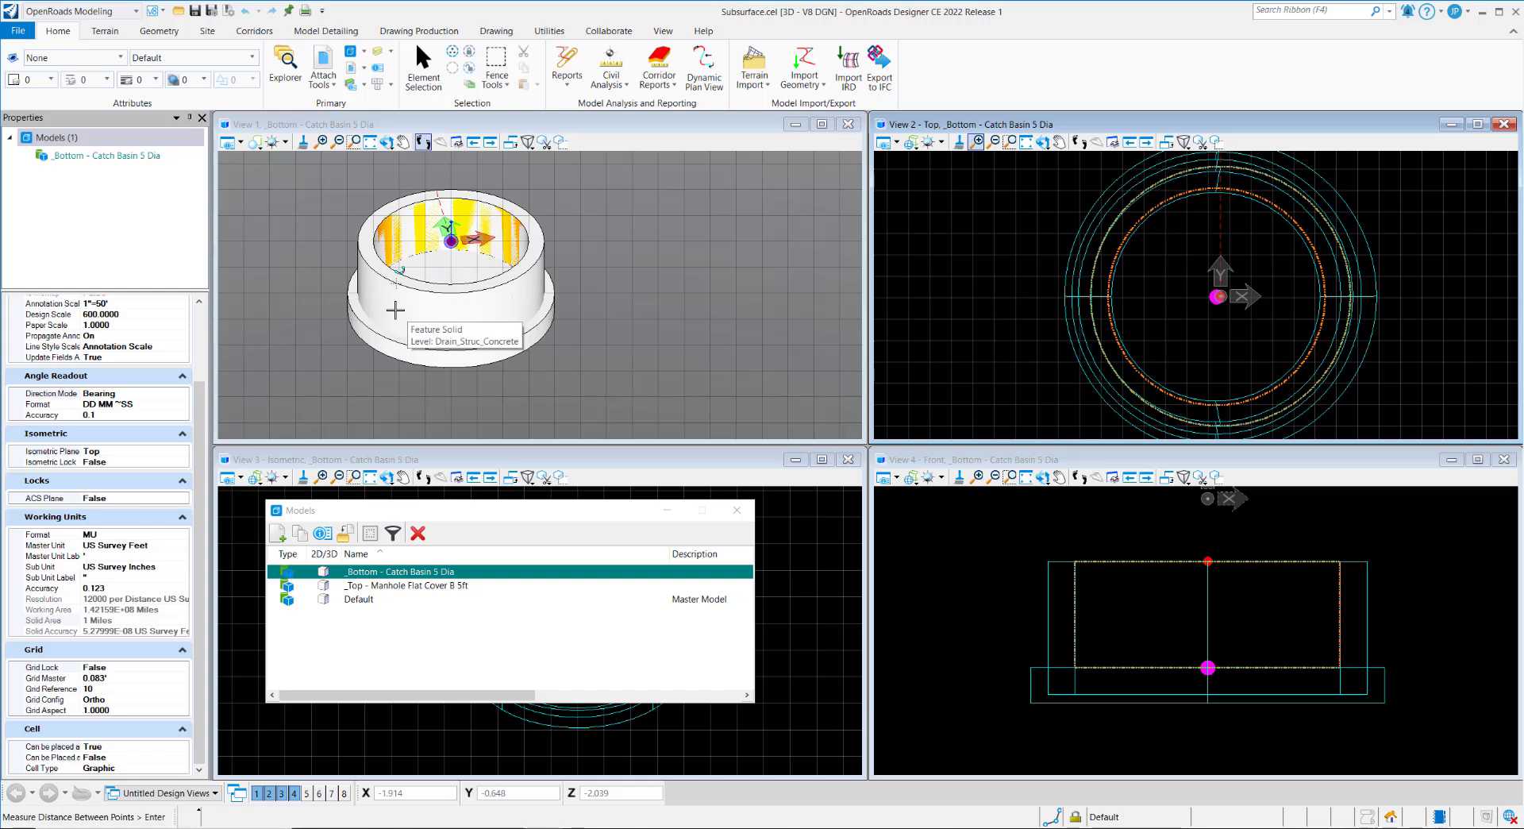
Step: Measure the catch basin's inner diameter between its two opposite edge points in the top view
key(space)
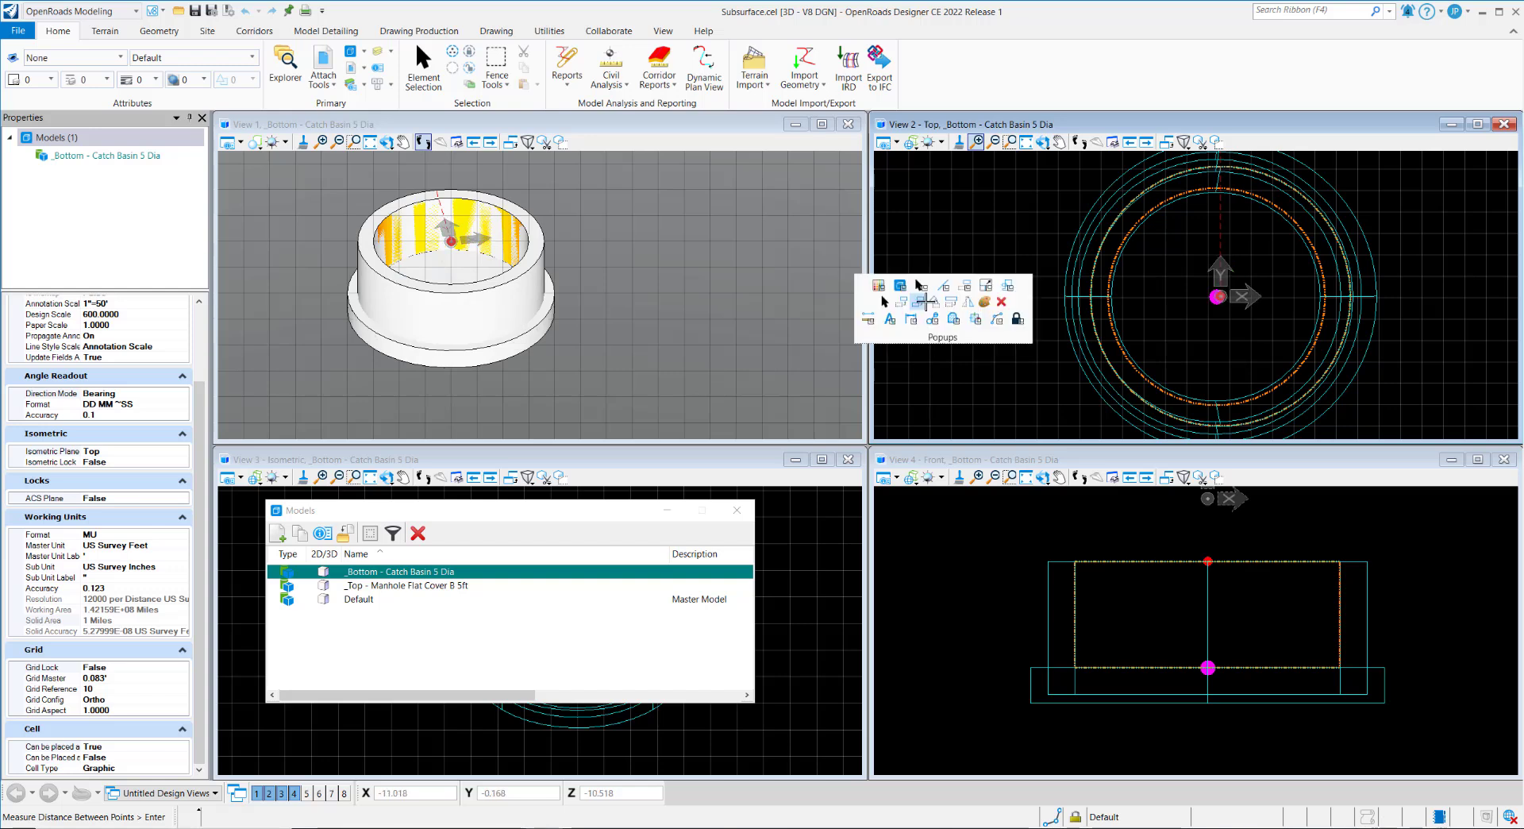
click(872, 323)
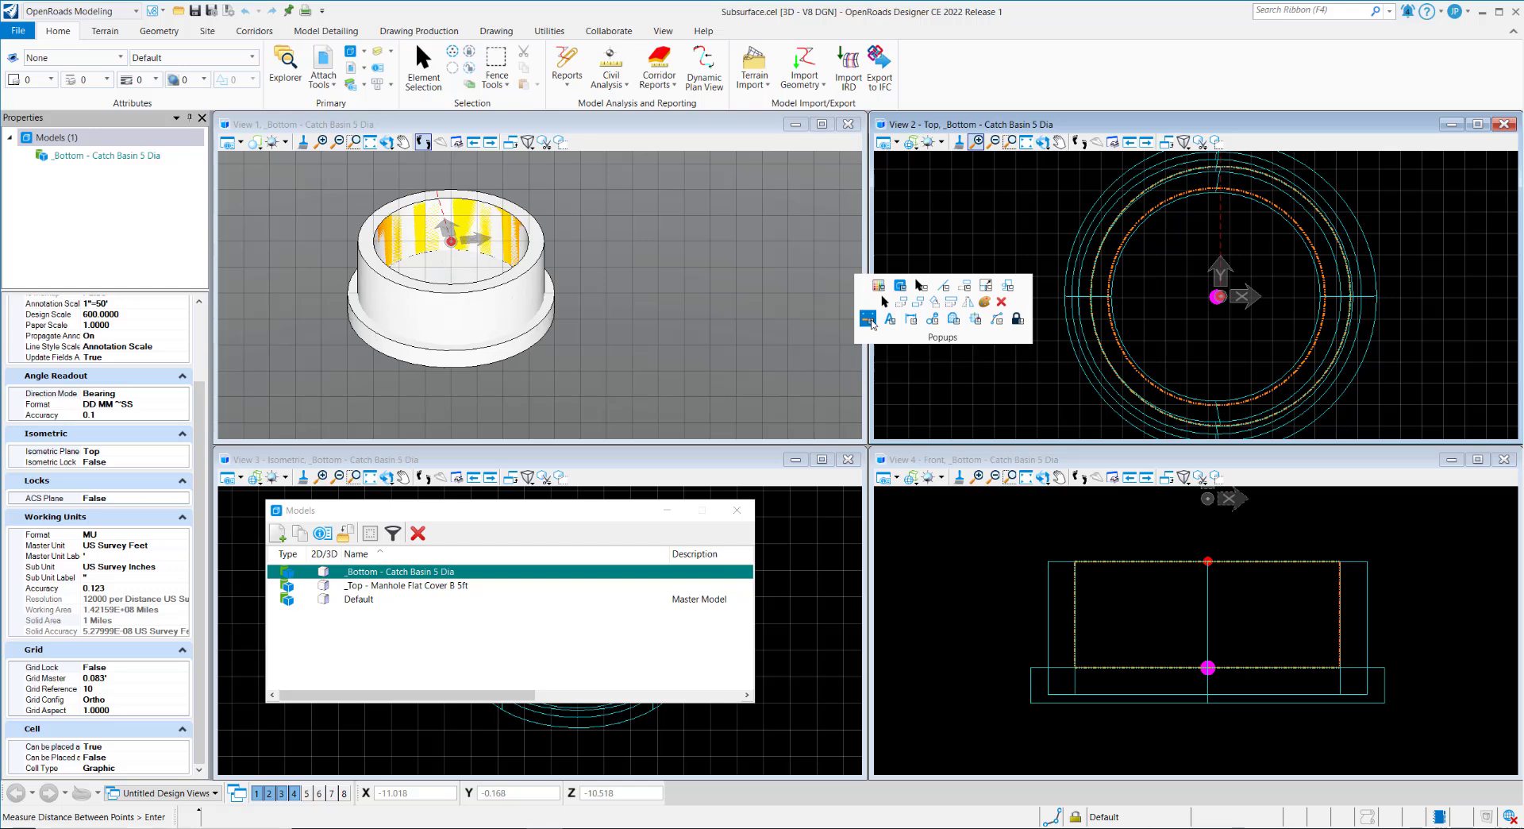
click(838, 322)
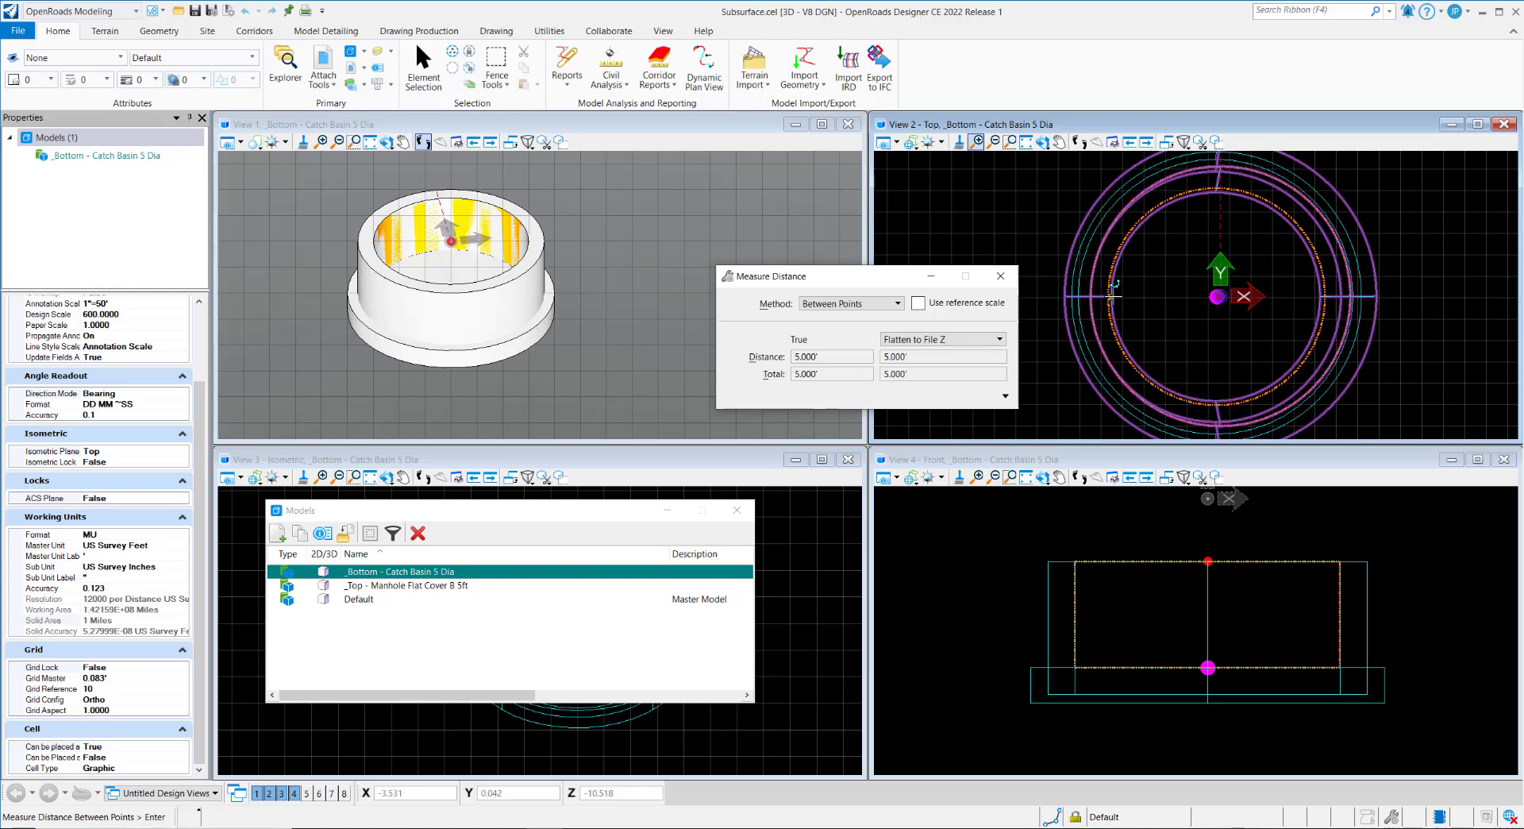
click(1118, 297)
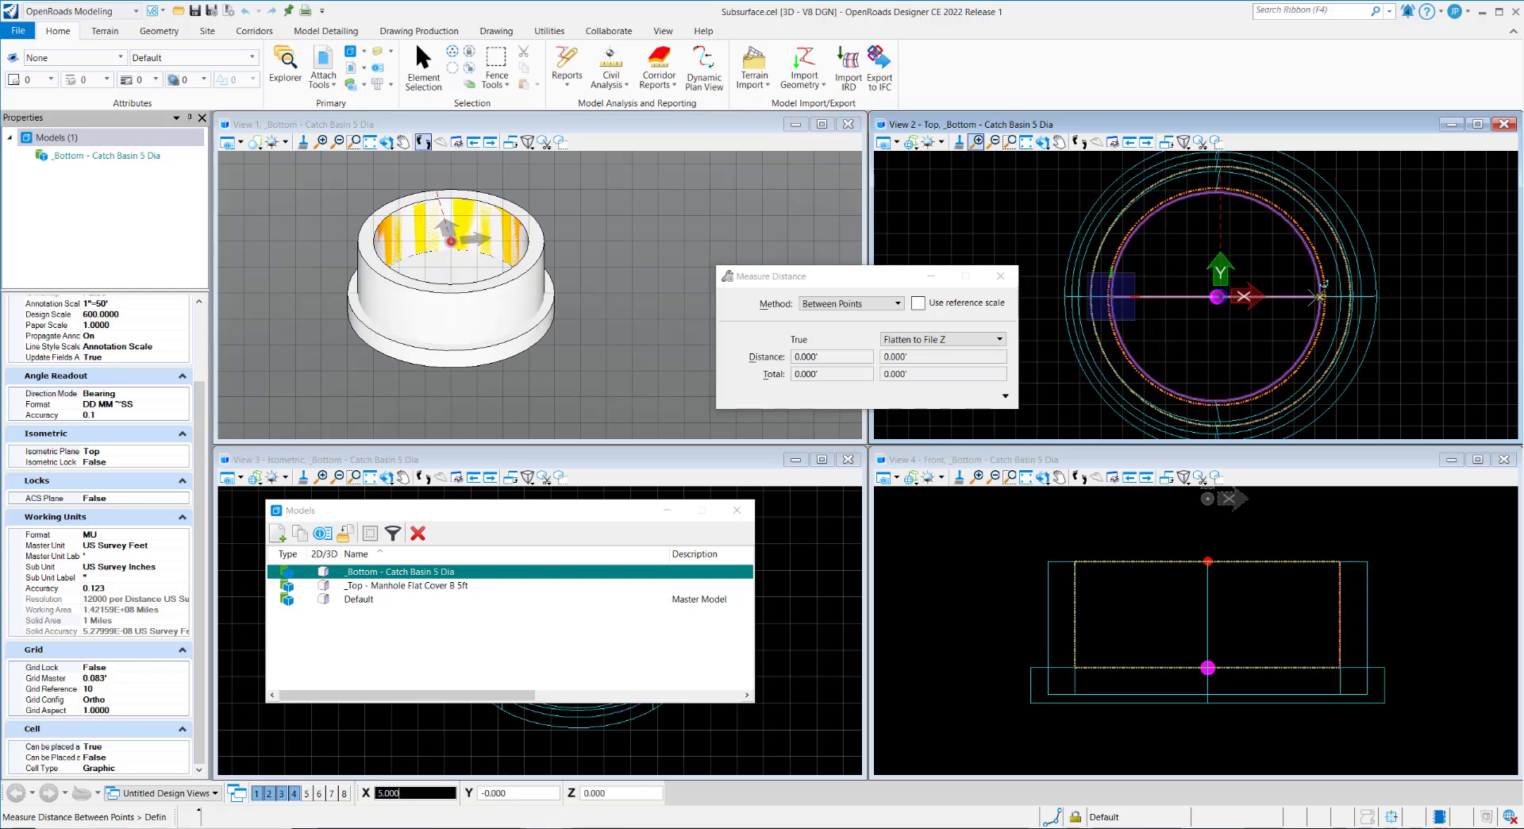
click(1320, 296)
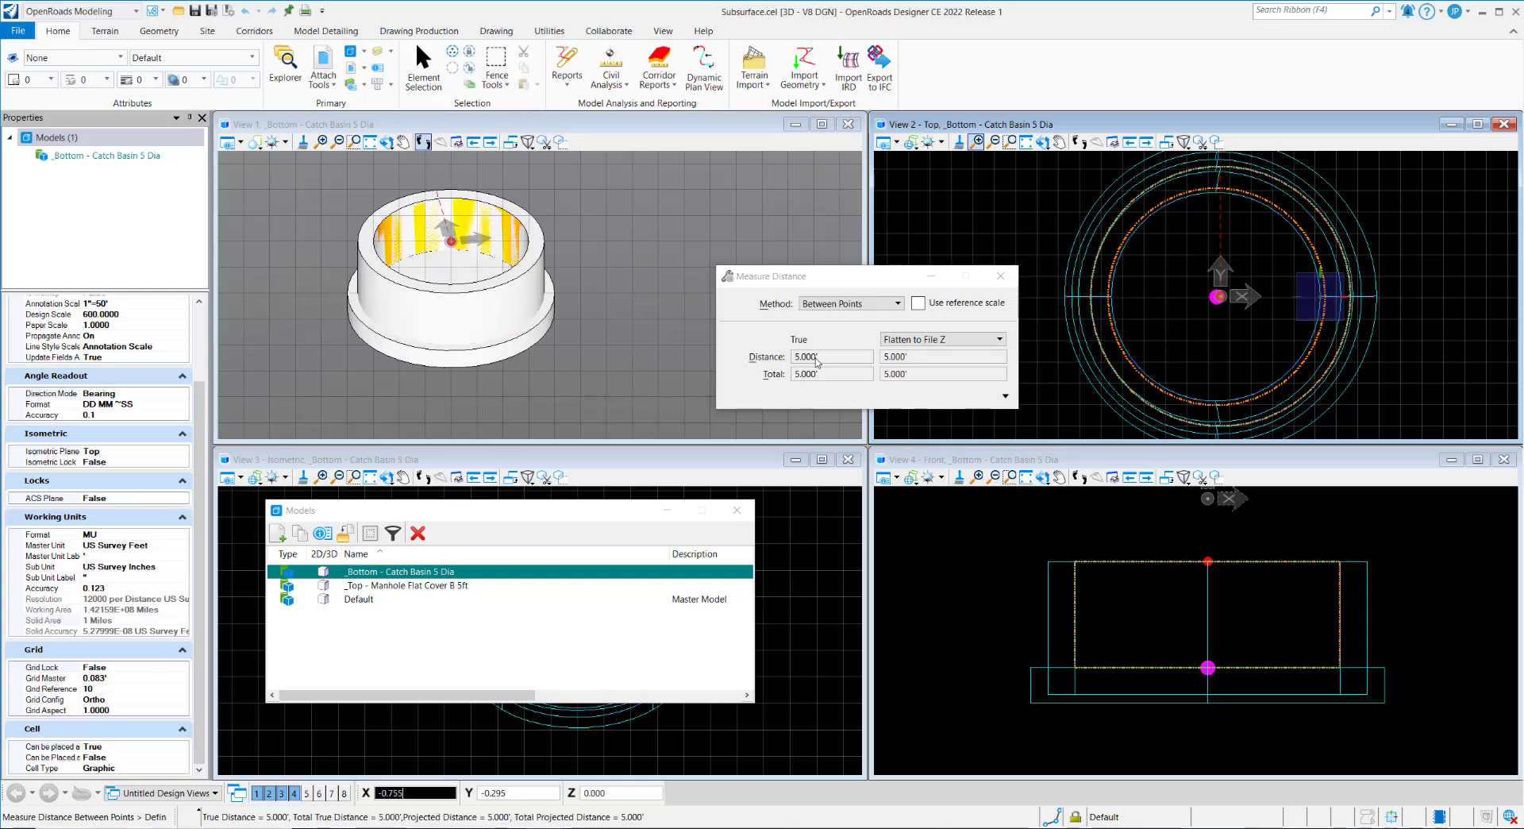
right_click(1053, 376)
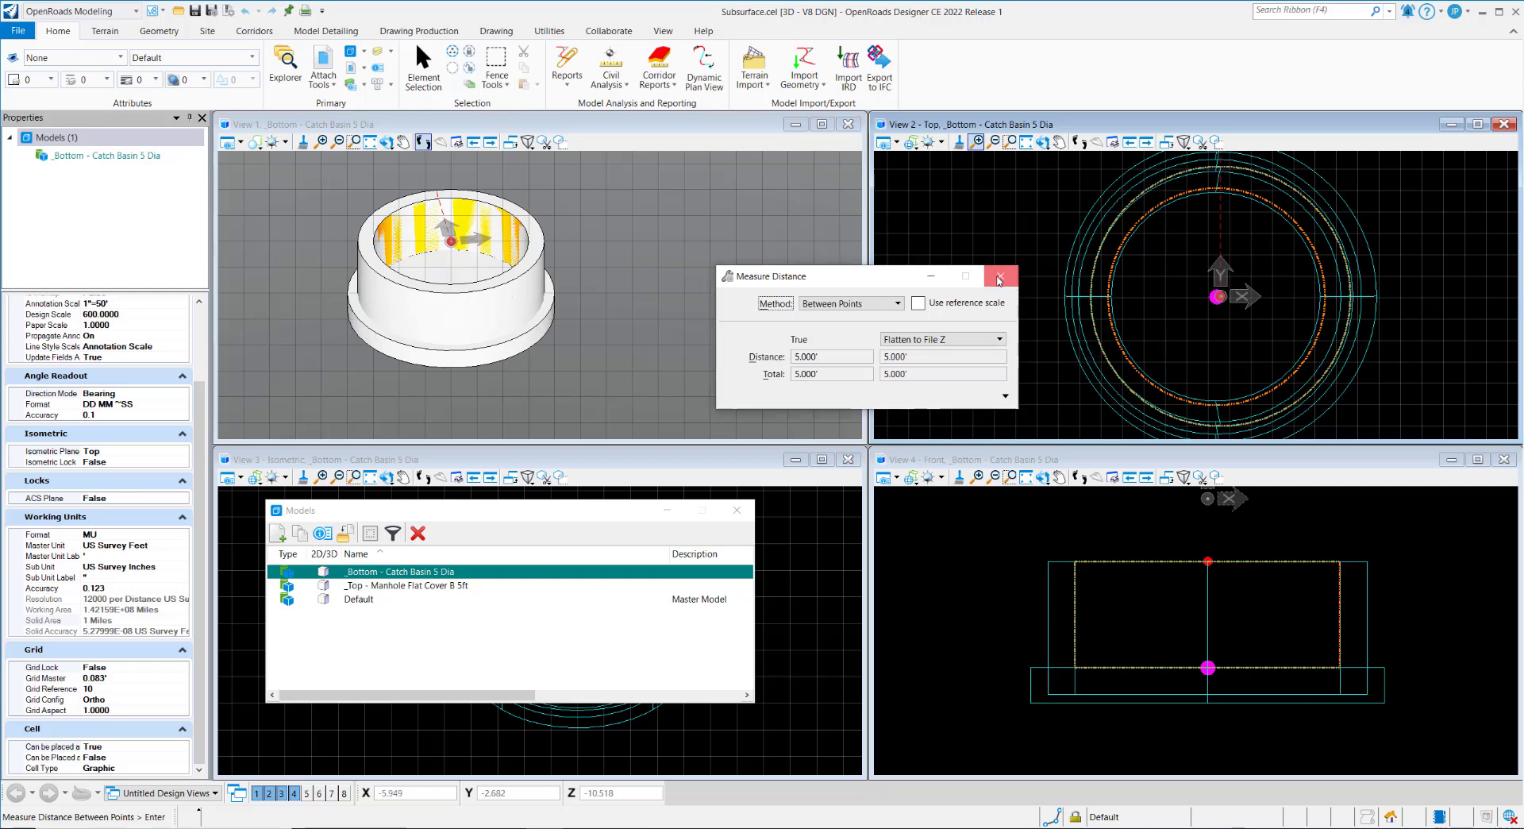
click(999, 278)
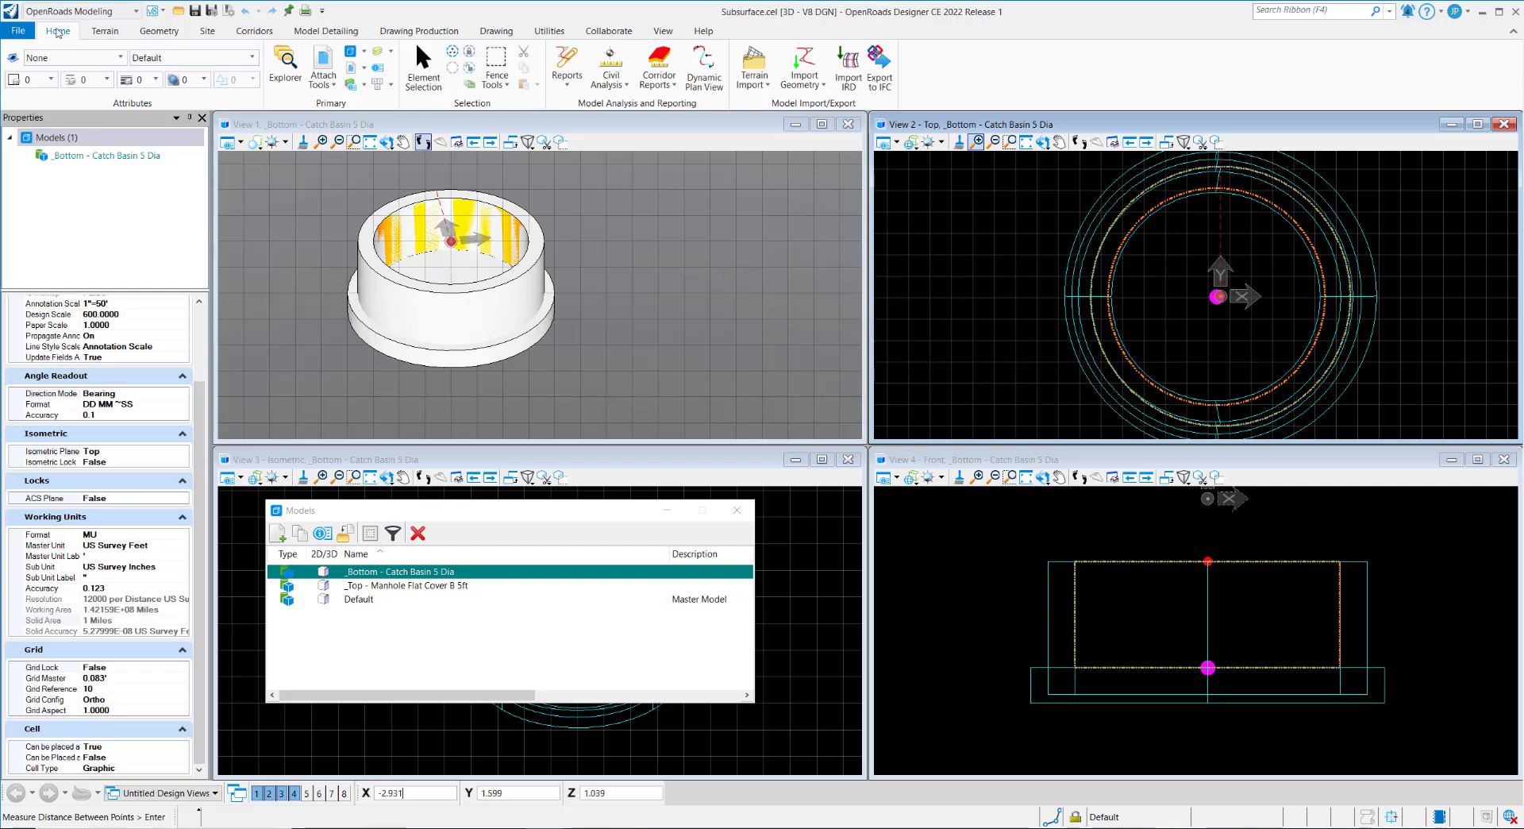
Step: Open the advanced unit settings within the design file's working units
click(19, 31)
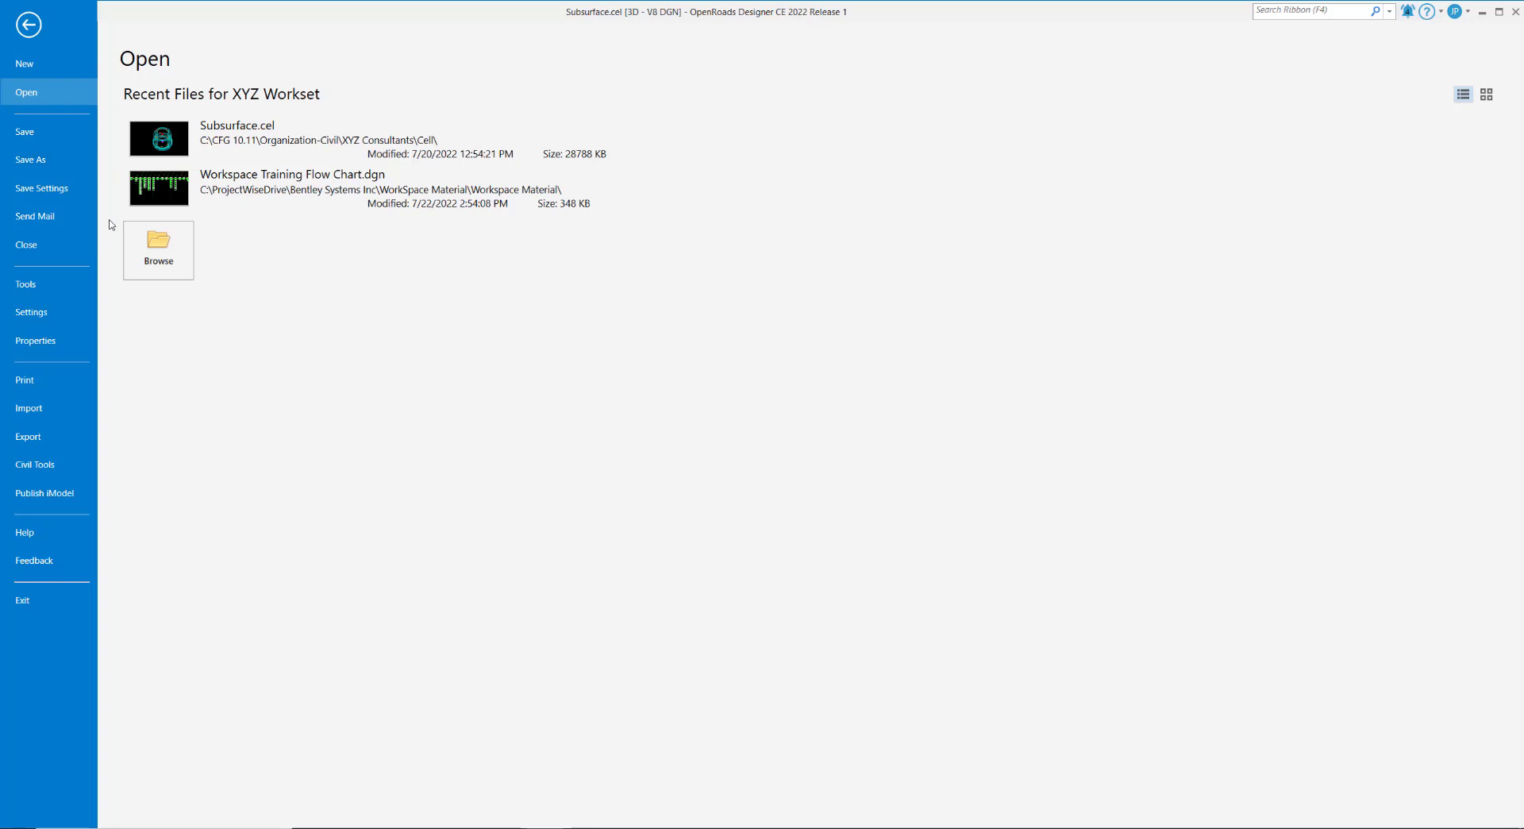
click(64, 312)
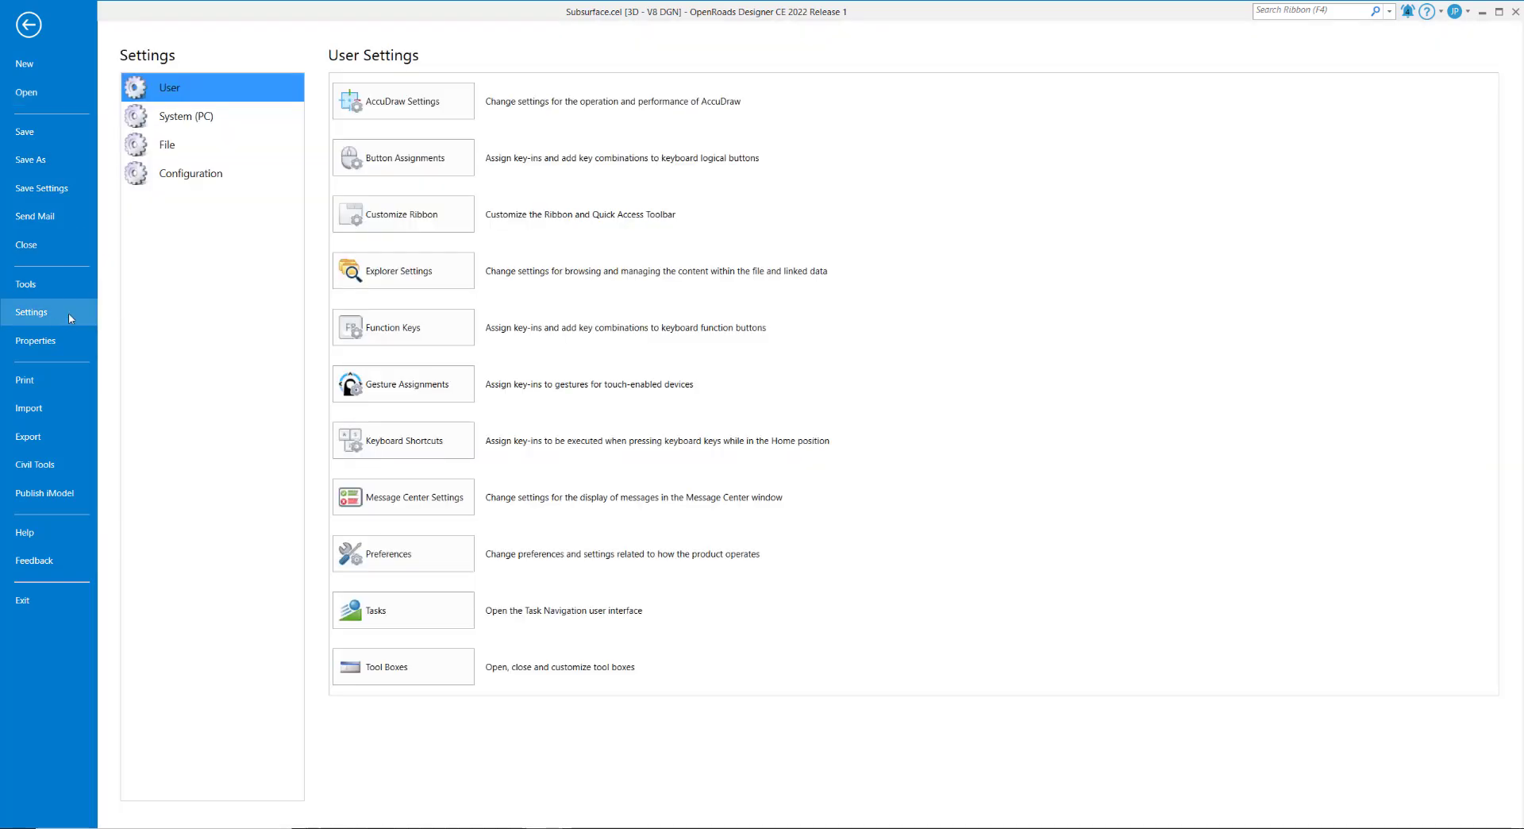
click(193, 145)
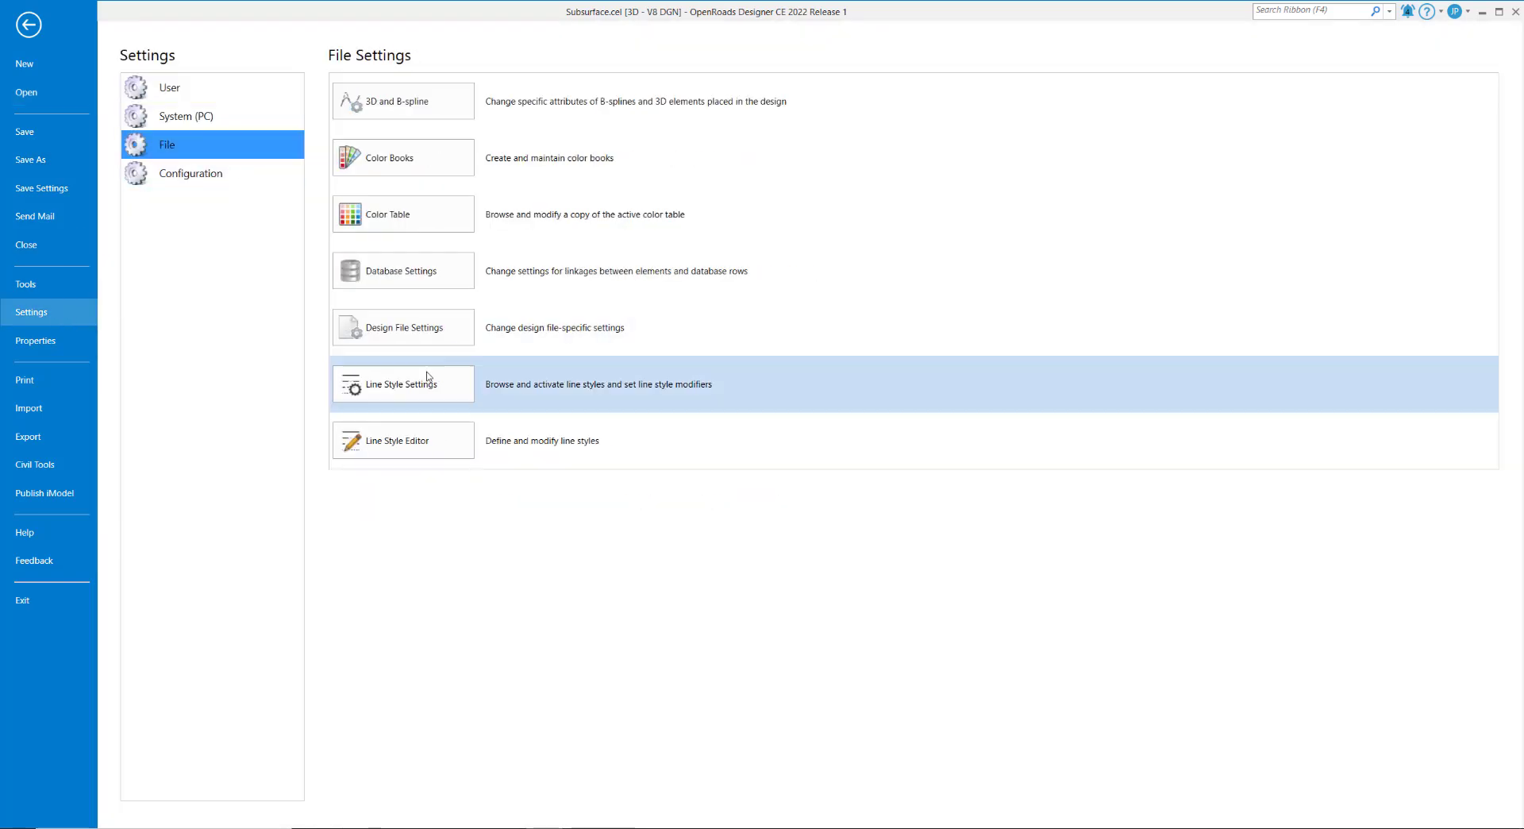
click(428, 344)
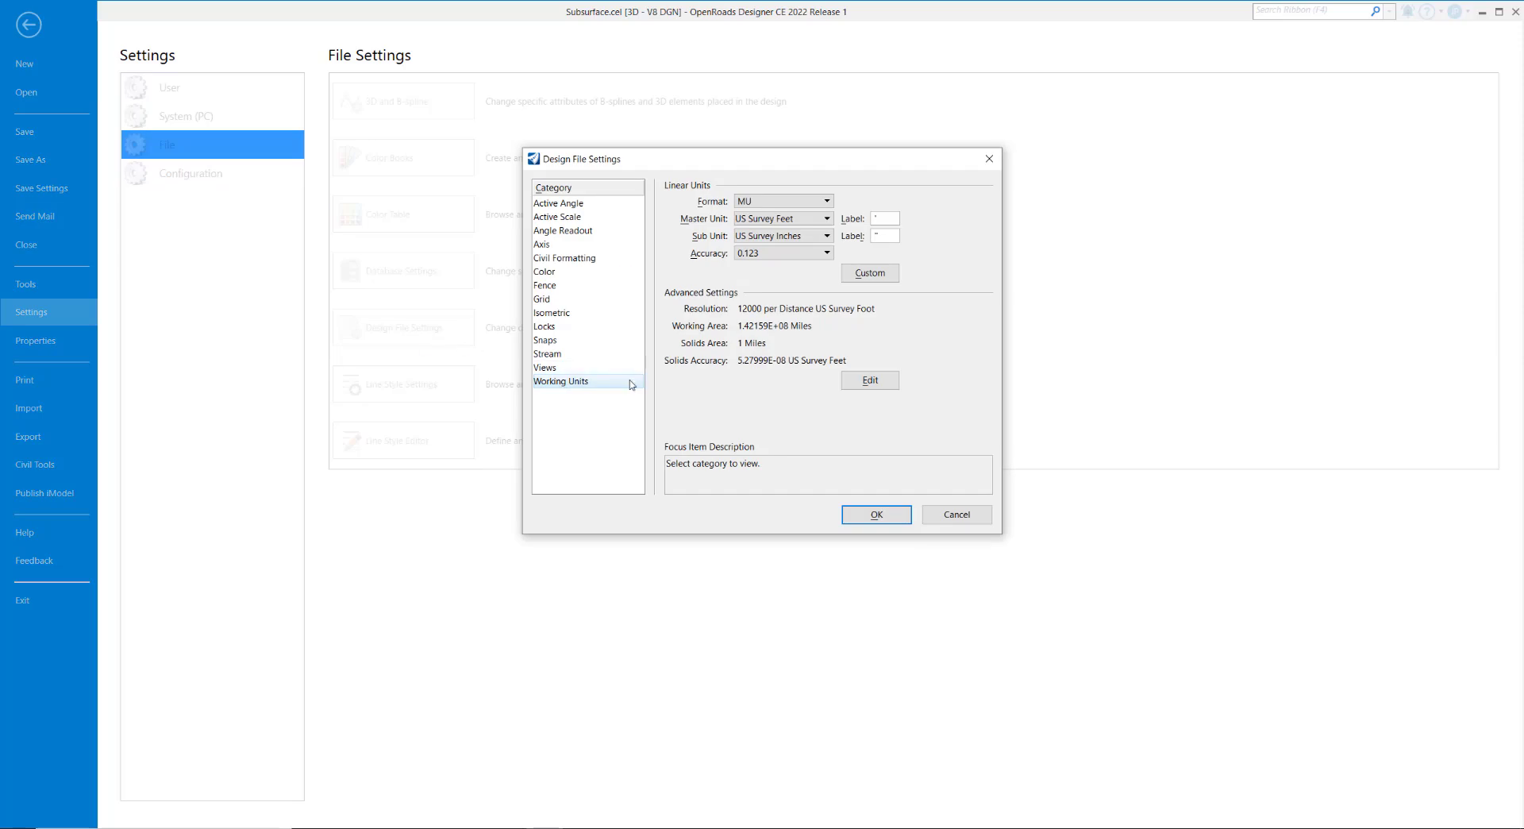
click(890, 382)
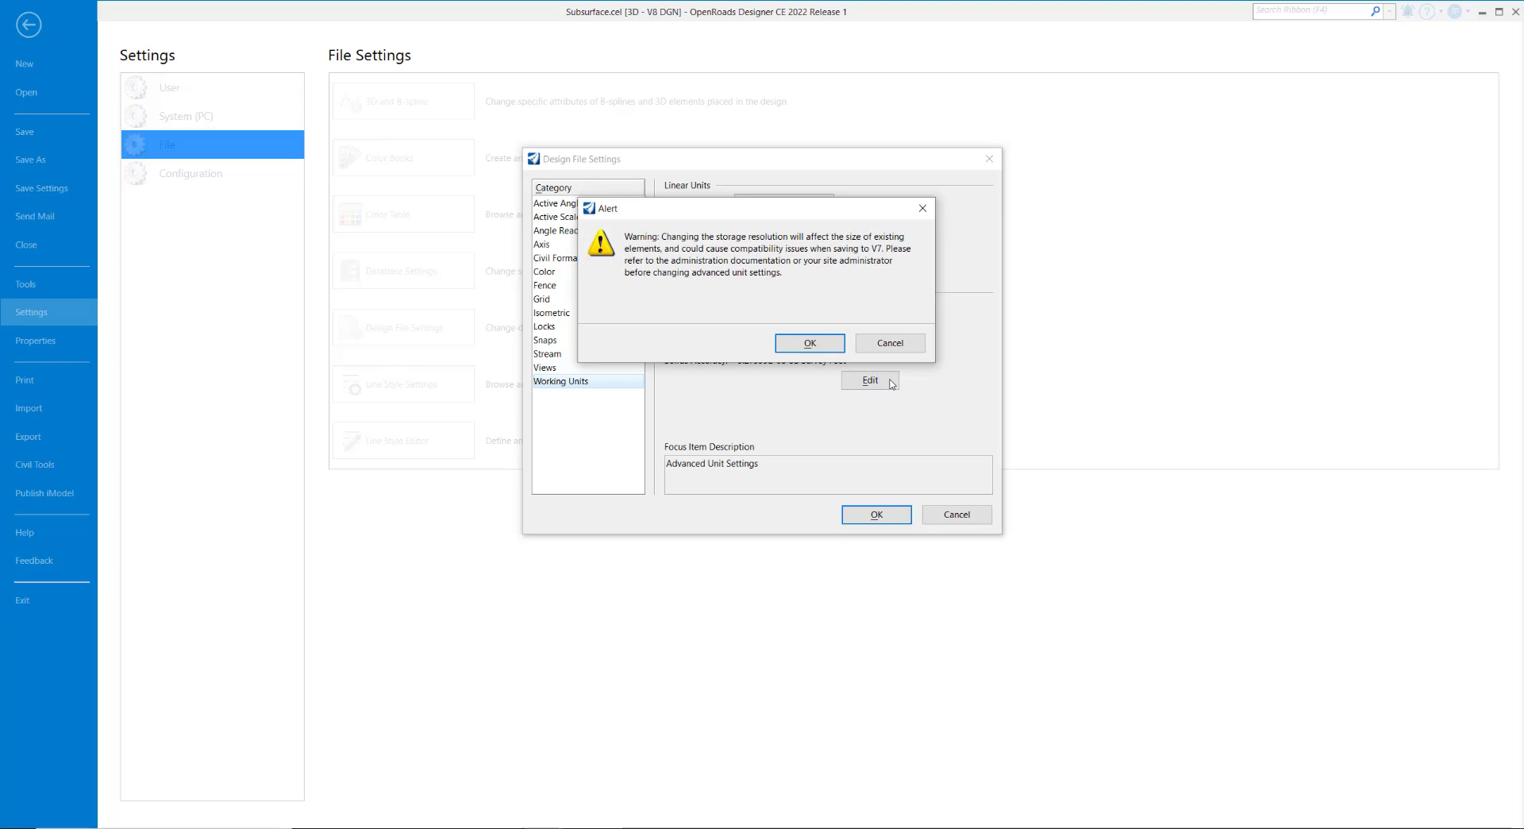
click(825, 353)
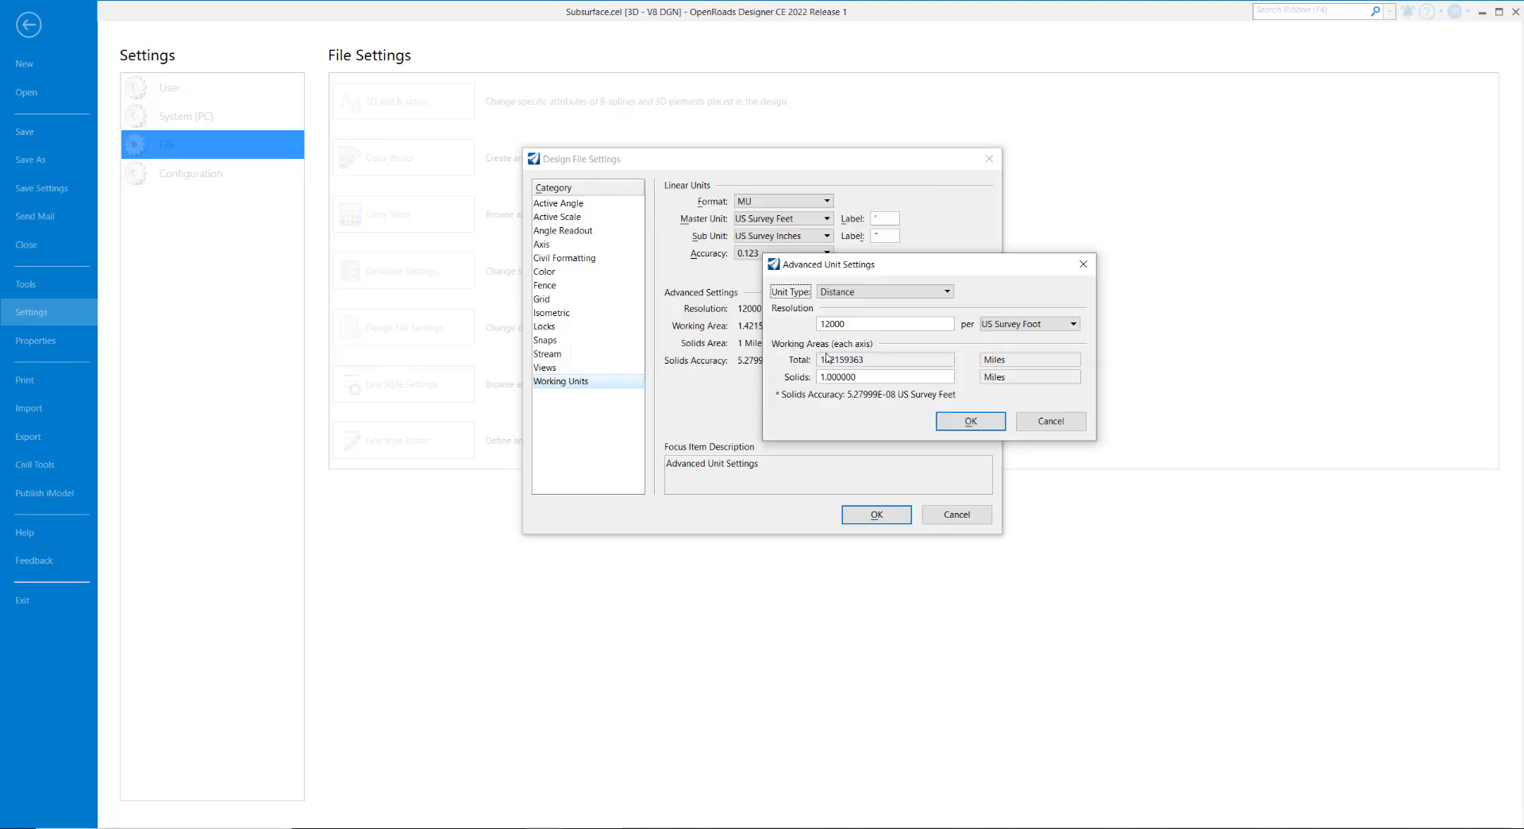
Step: Set the resolution to 10000 per US Survey Foot and the solids working area to 10 miles, and save the settings
drag(981, 271, 939, 258)
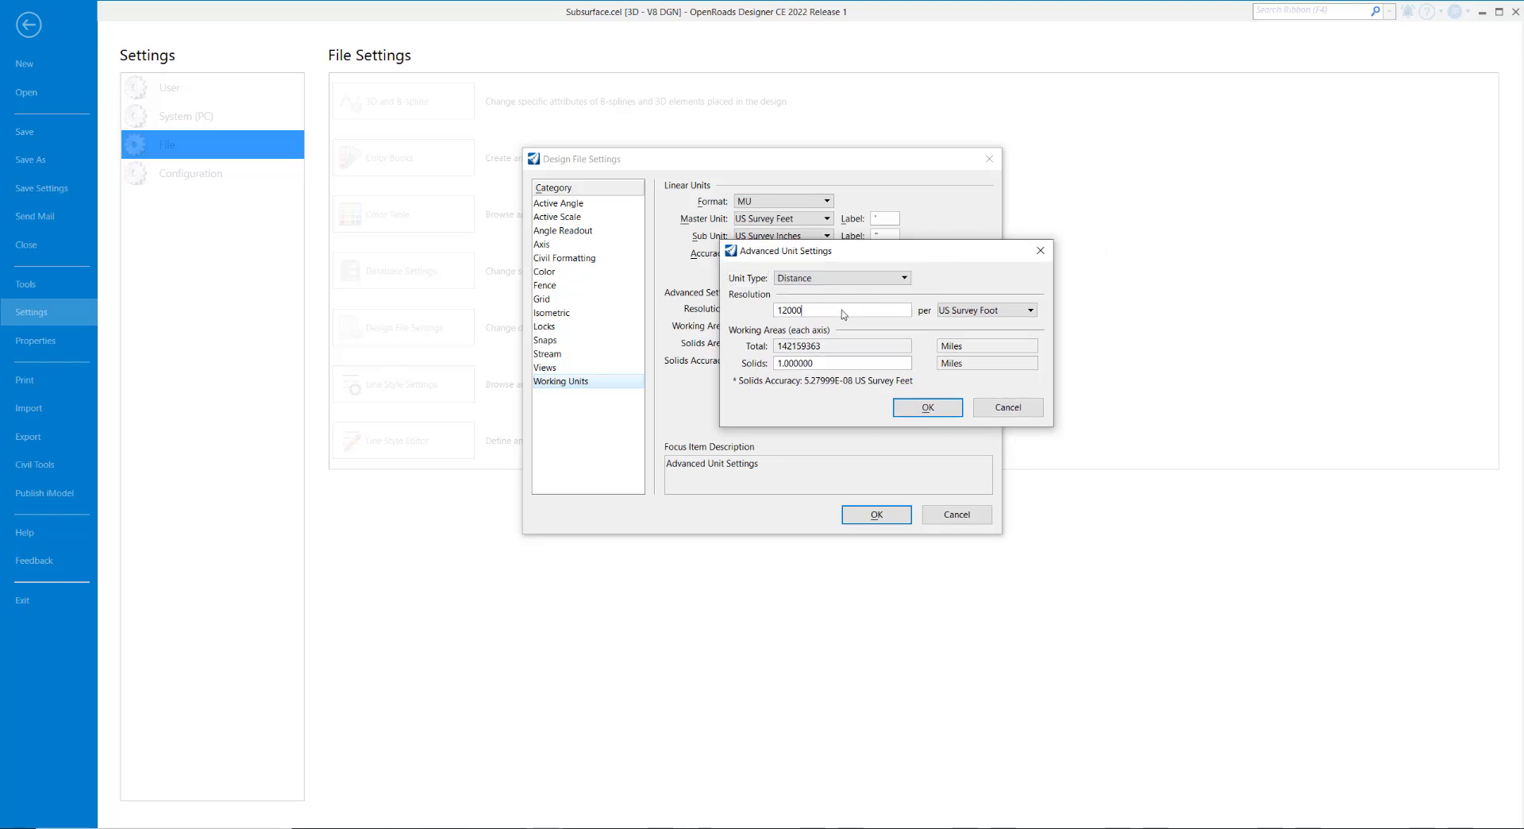
drag(846, 312, 755, 316)
text(1)
key(Tab)
text(1)
click(928, 409)
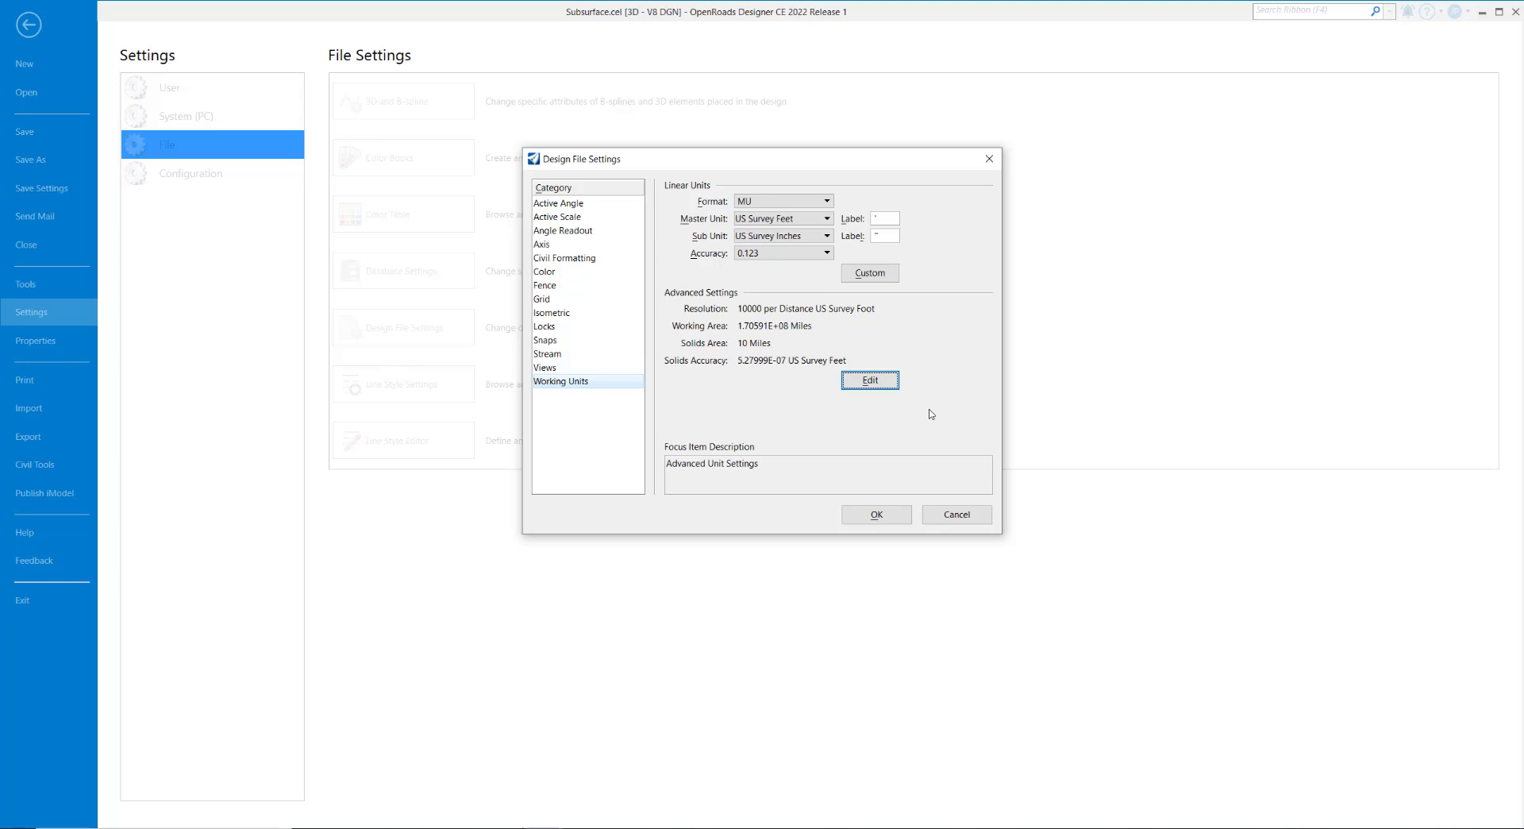
click(877, 513)
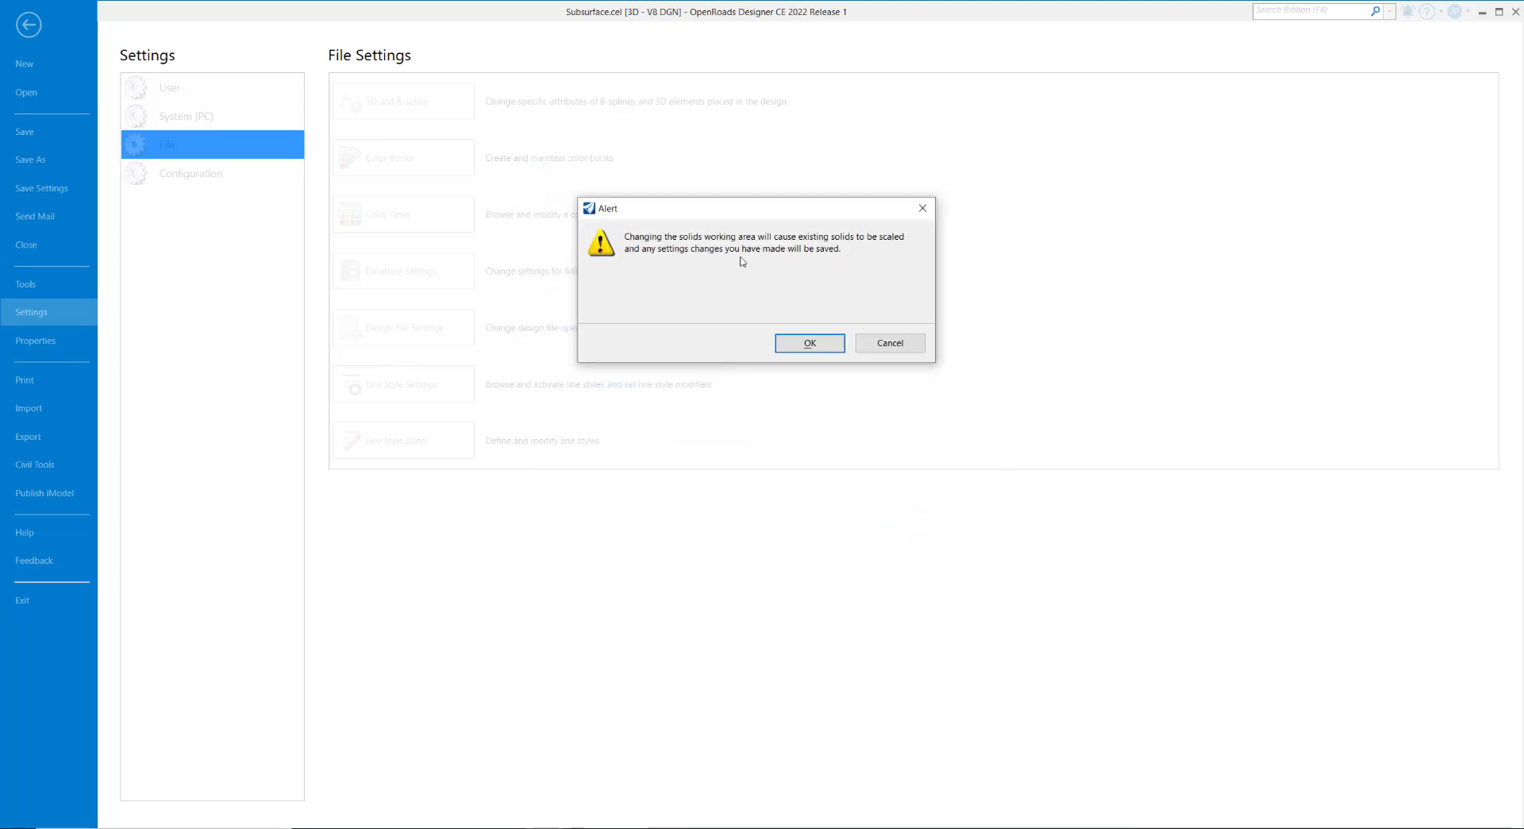
click(810, 343)
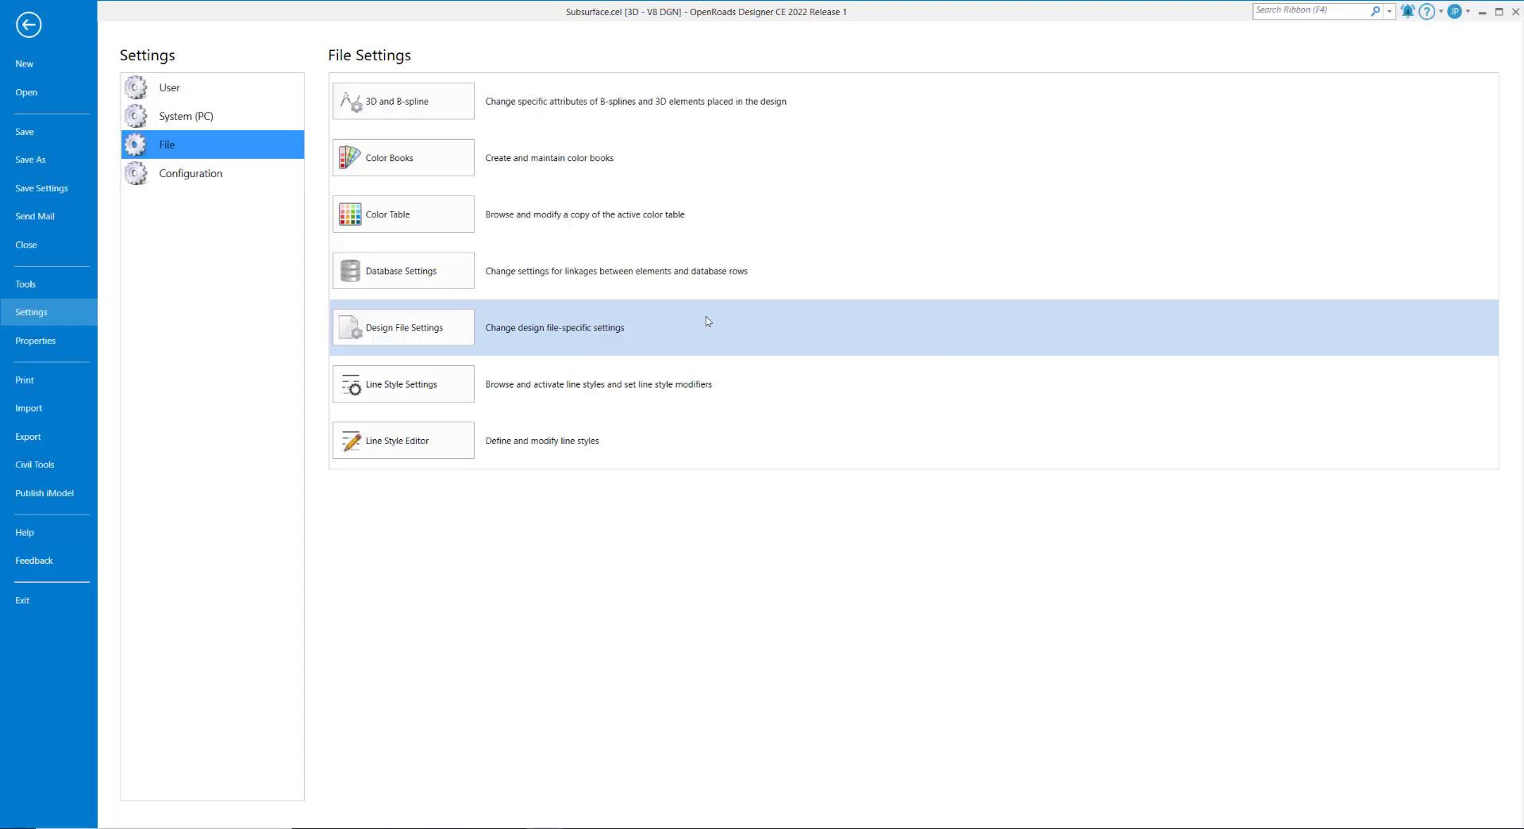
click(48, 189)
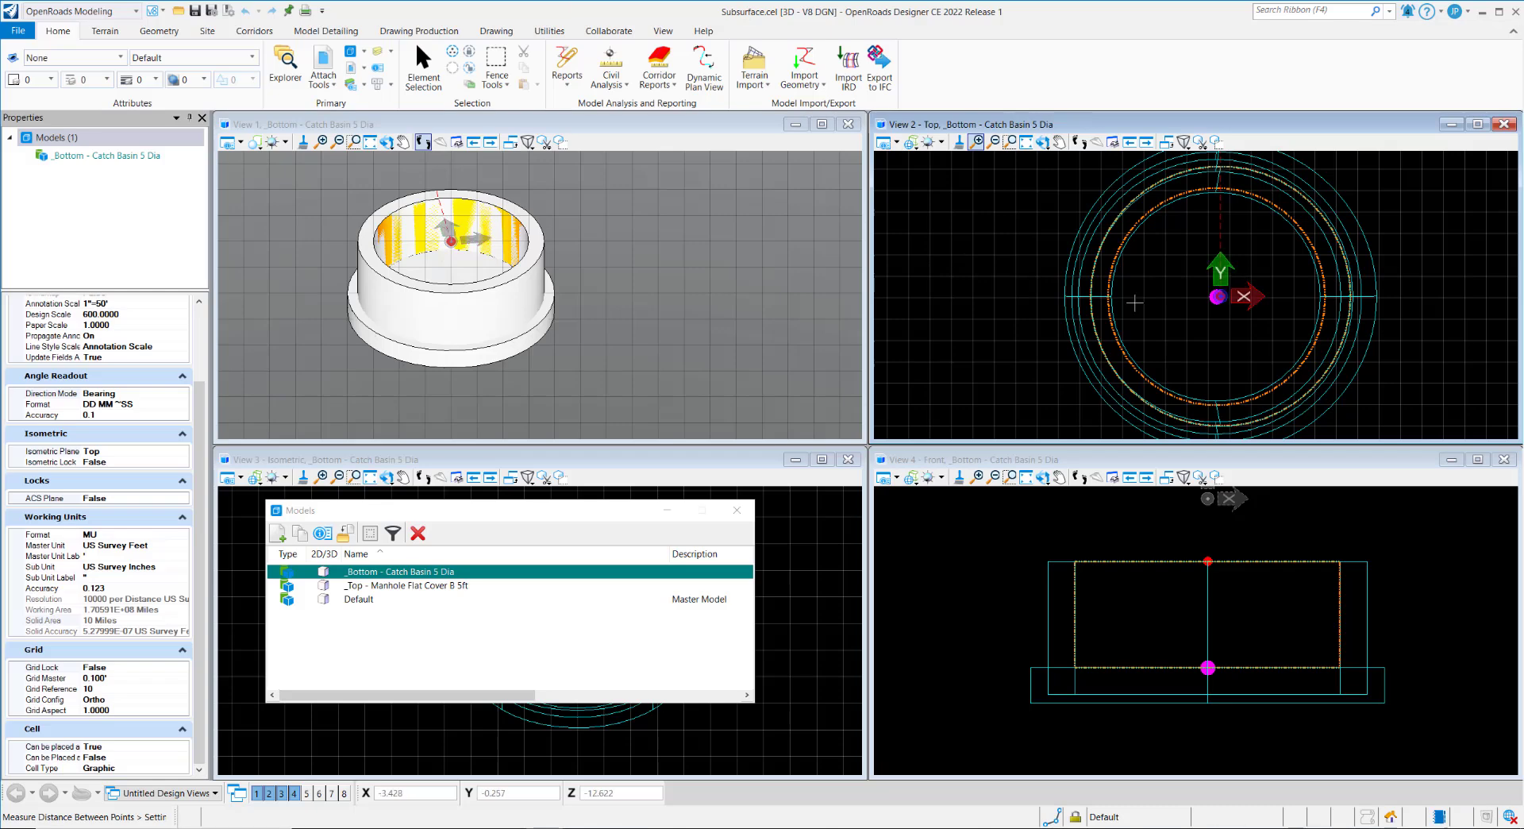
Step: Measure the catch basin's inner diameter again in the top view with the changed working units
key(space)
click(1075, 324)
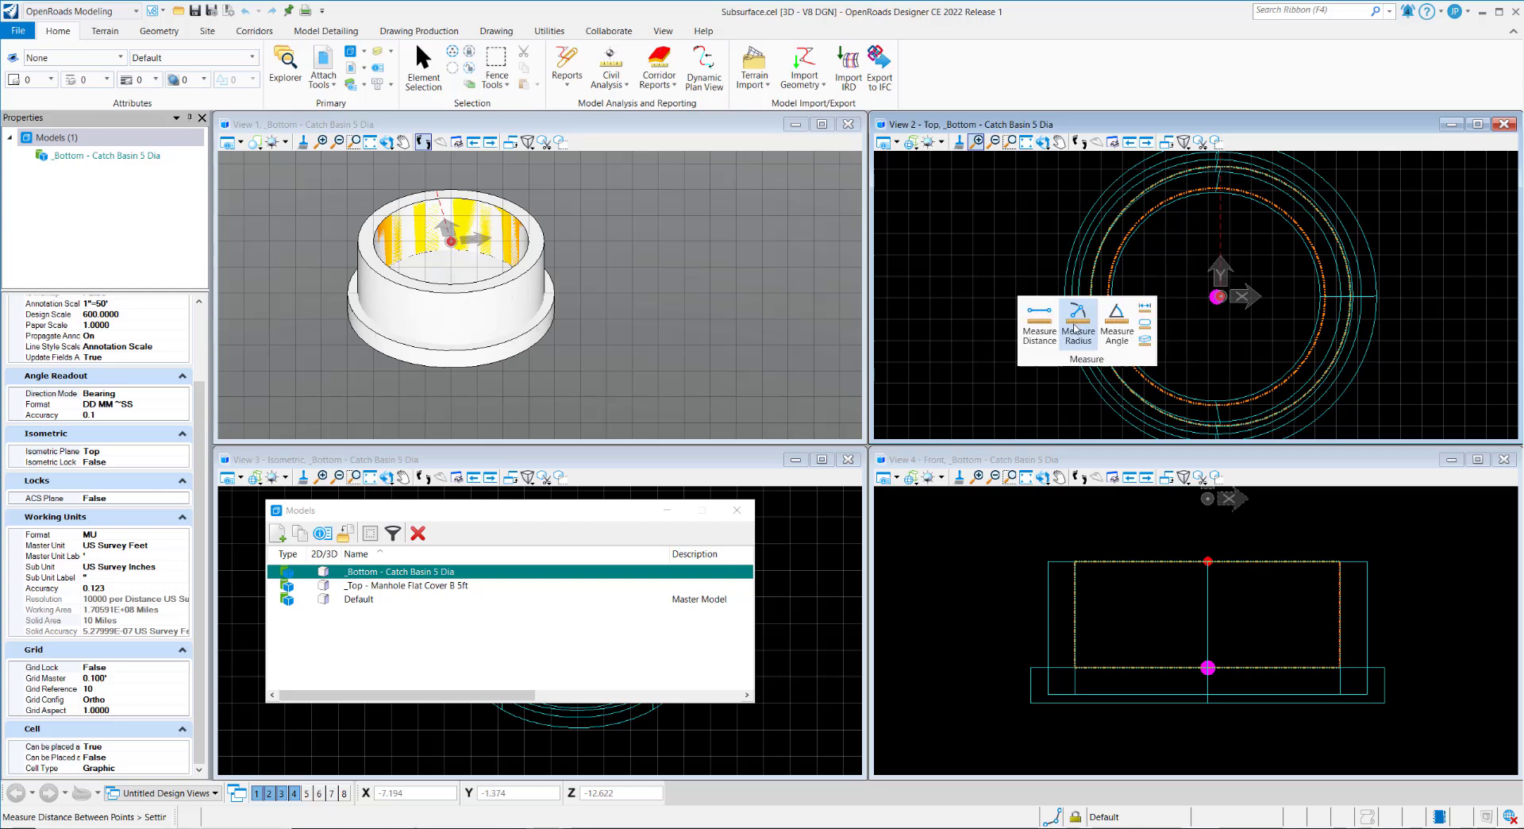
click(1037, 332)
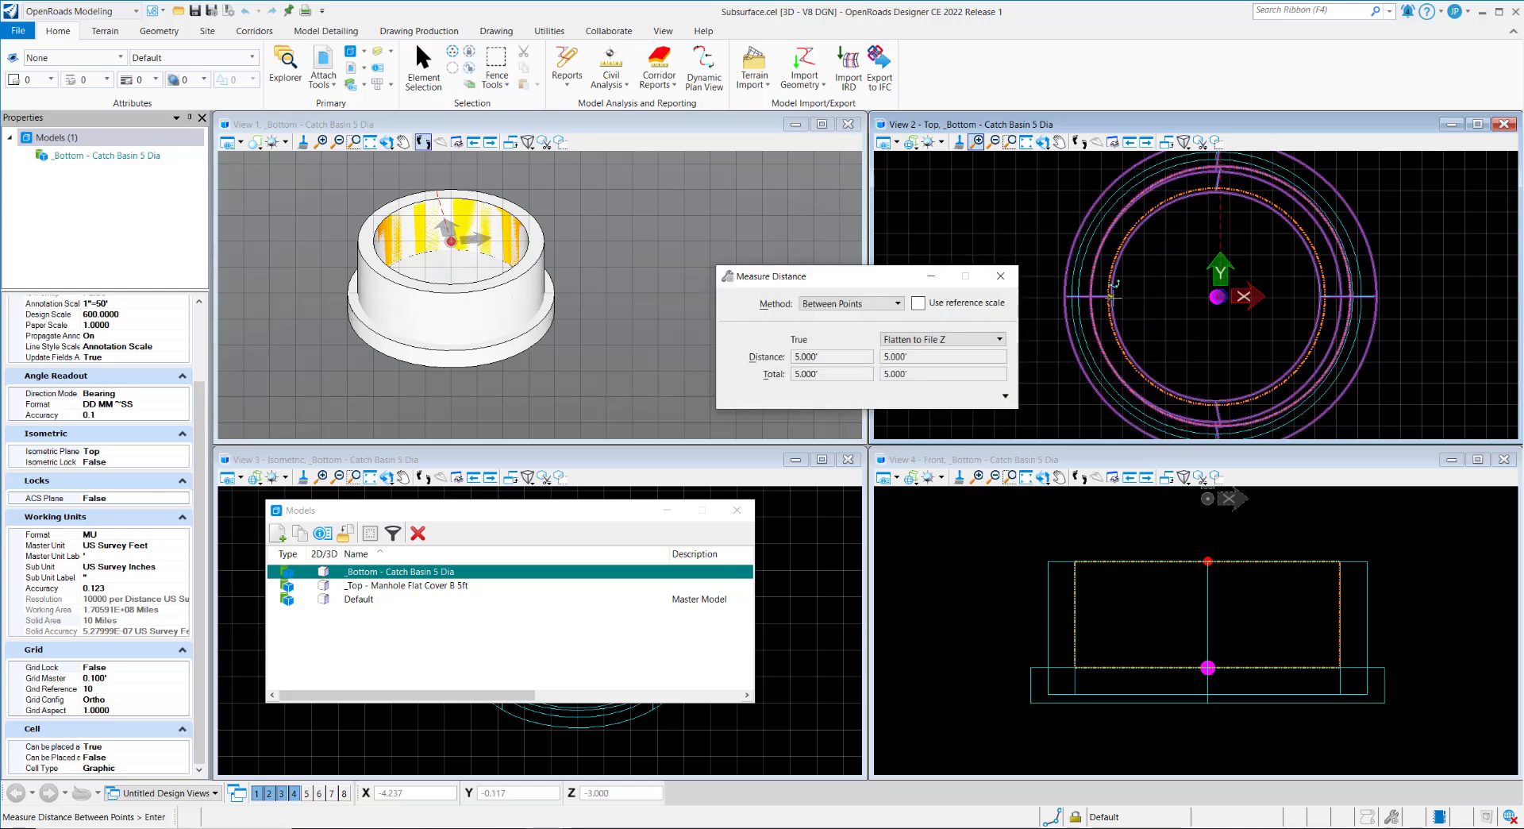
click(1112, 295)
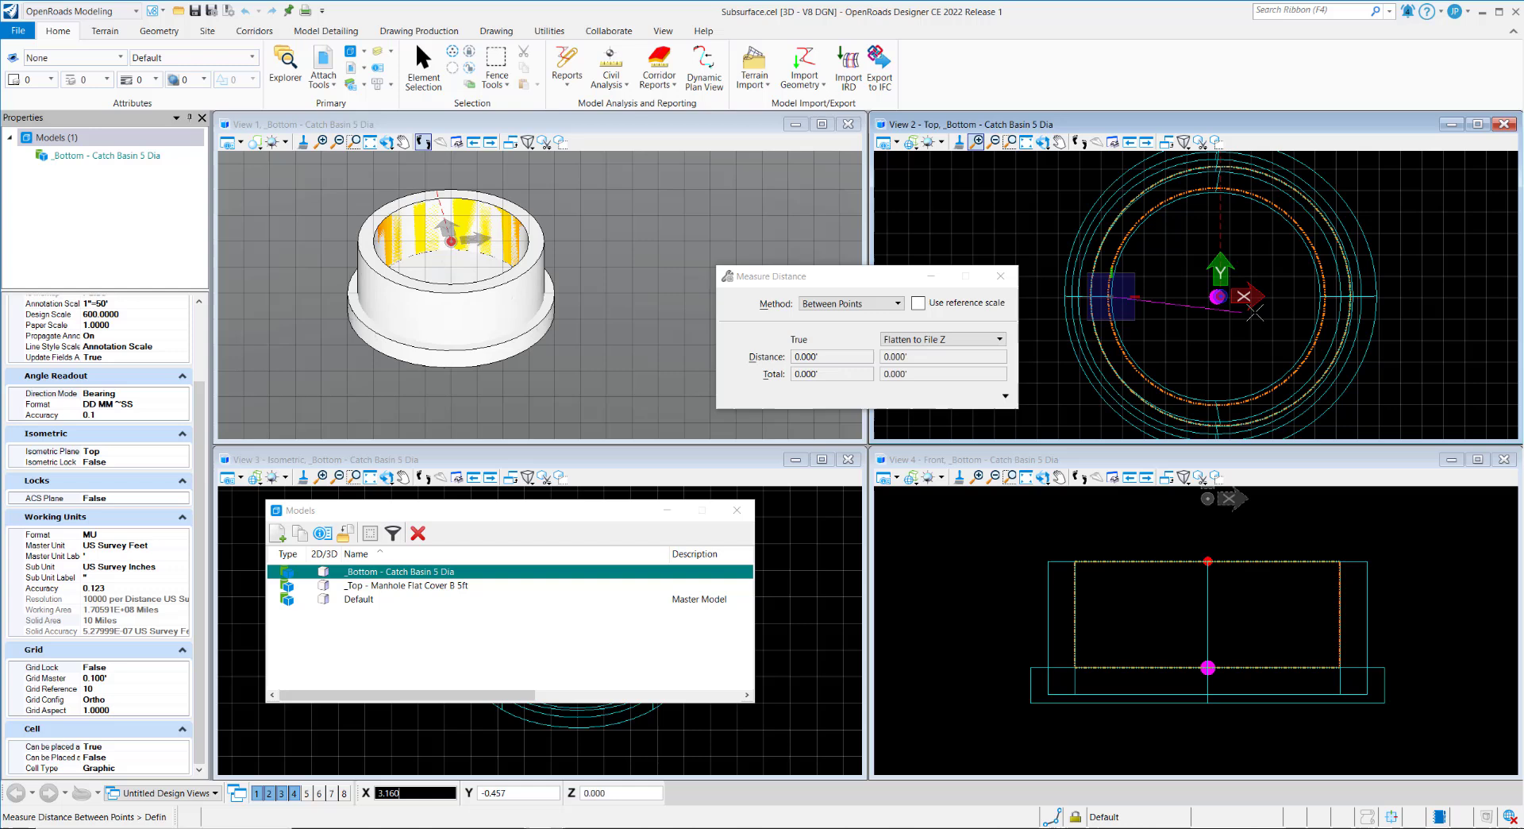
click(1322, 296)
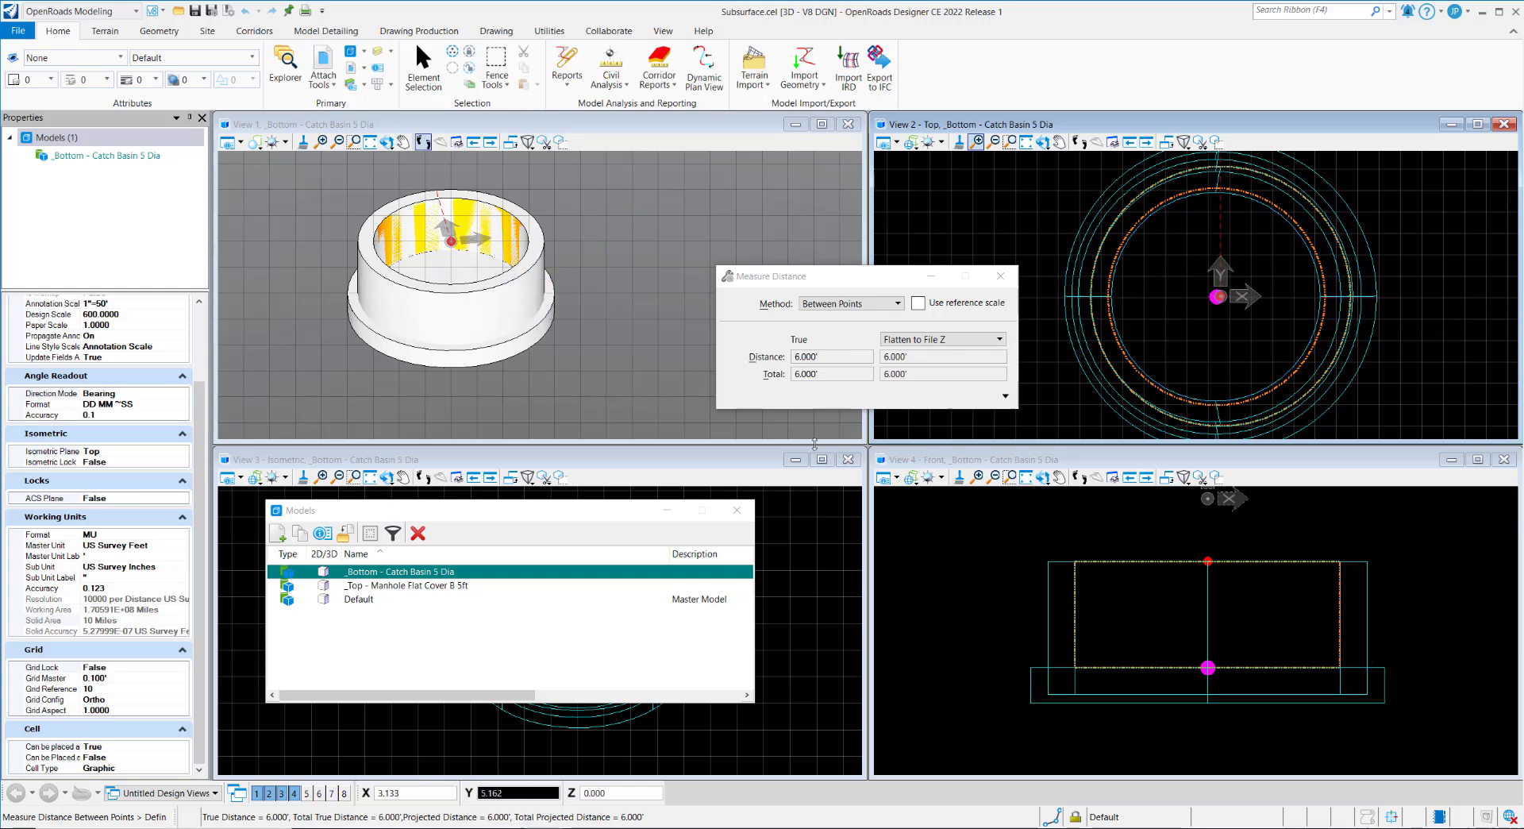
click(1001, 276)
right_click(944, 259)
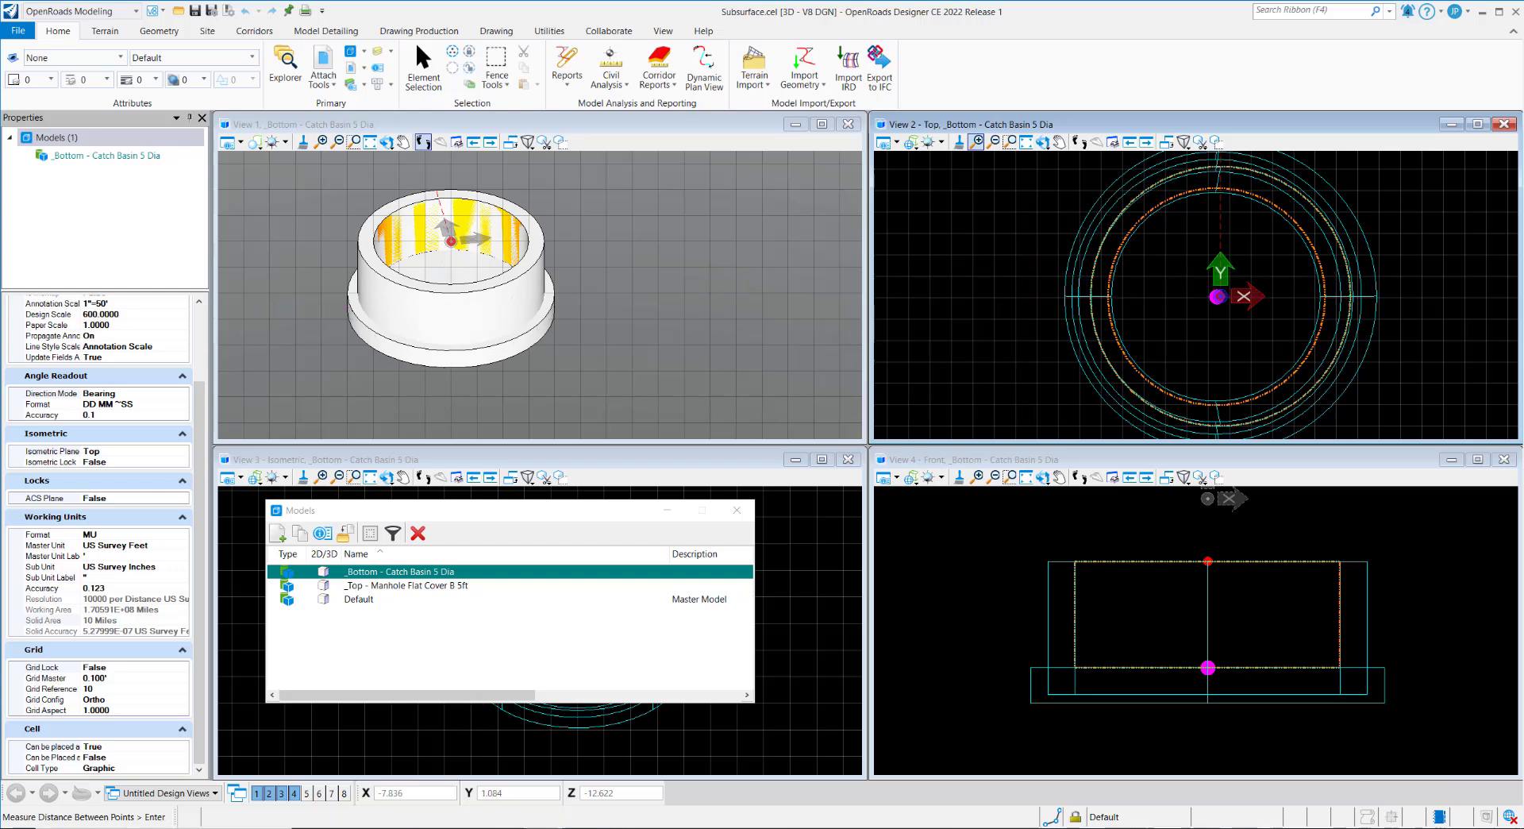
Step: Switch to the Calculator and divide 10000 by 12000 to get the scale factor
drag(1520, 361, 1035, 194)
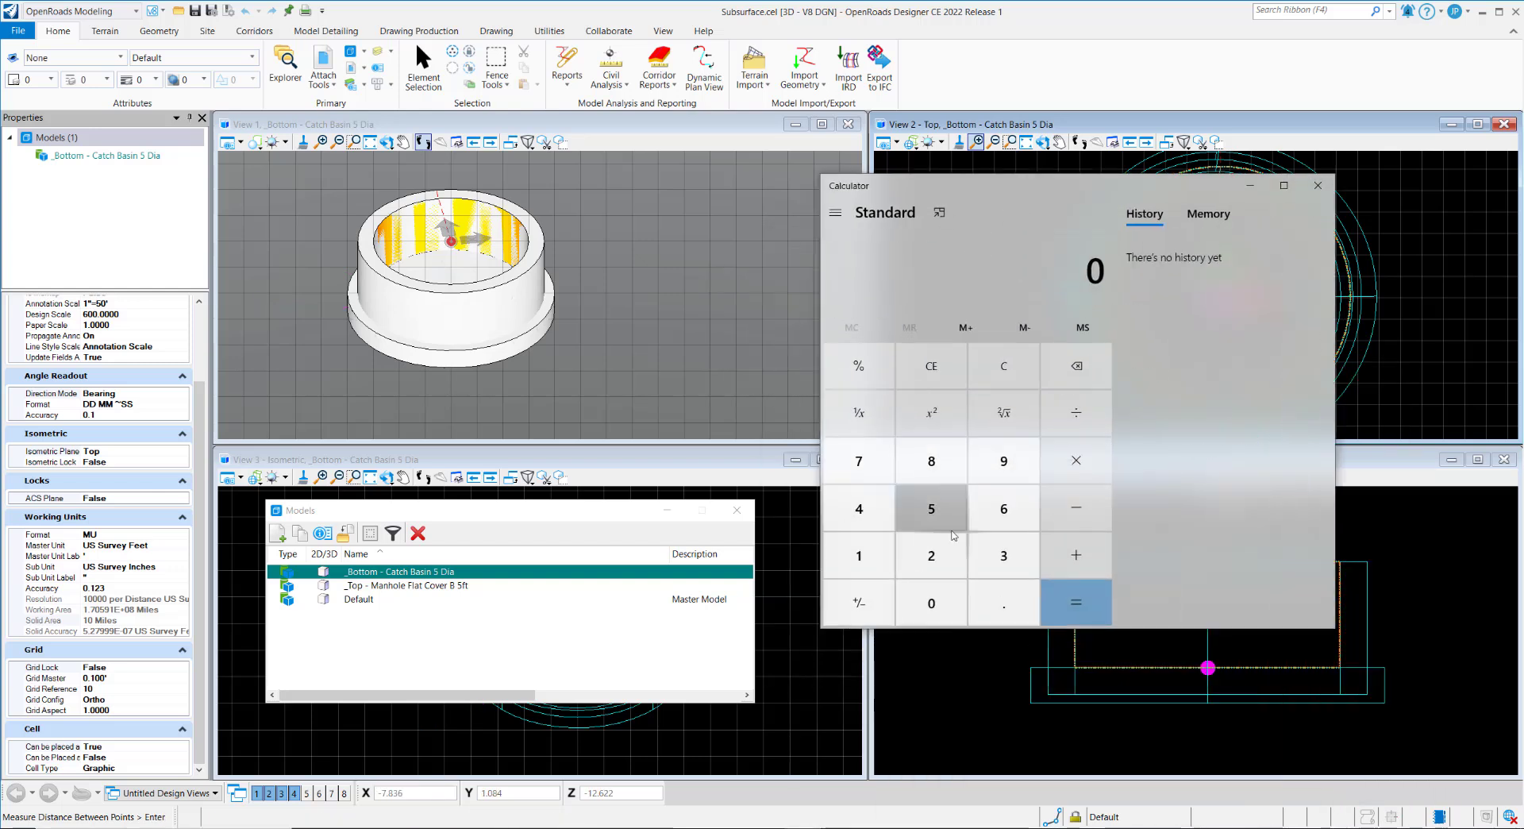
click(859, 556)
click(914, 591)
click(914, 592)
click(914, 591)
click(914, 592)
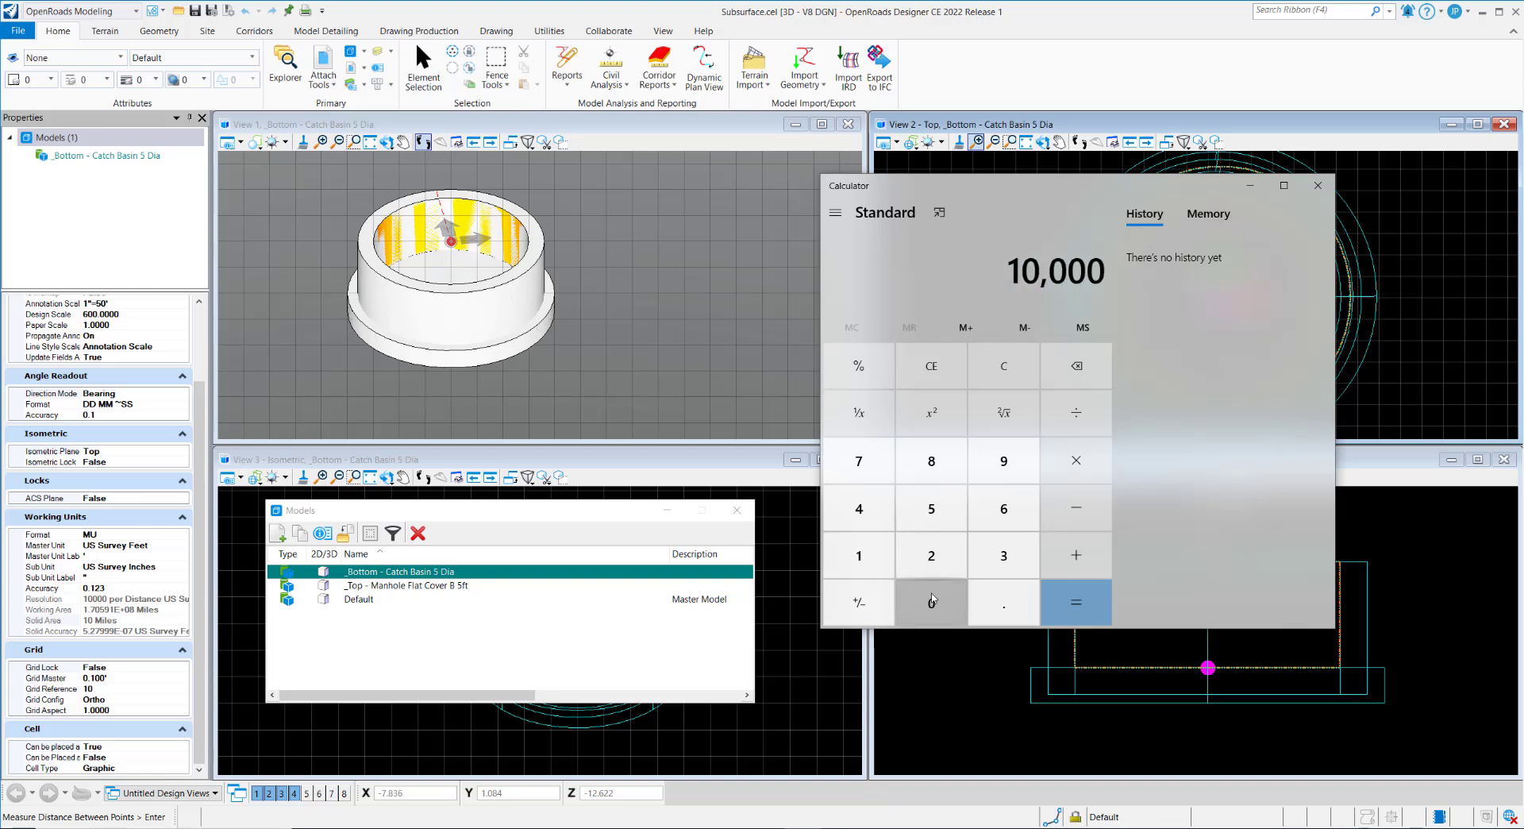
click(1071, 412)
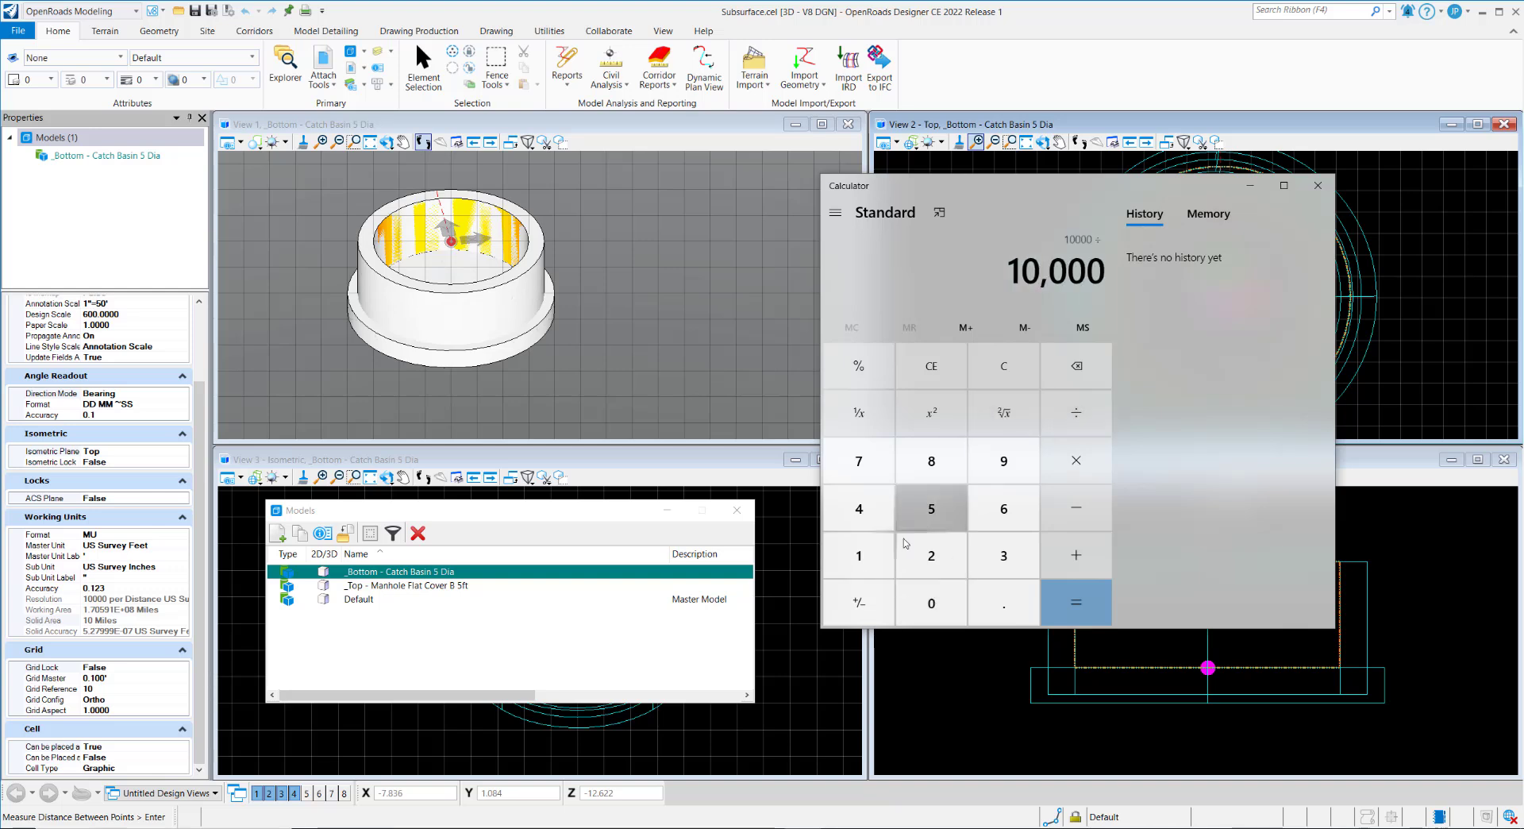
click(888, 554)
click(931, 556)
click(931, 602)
click(931, 601)
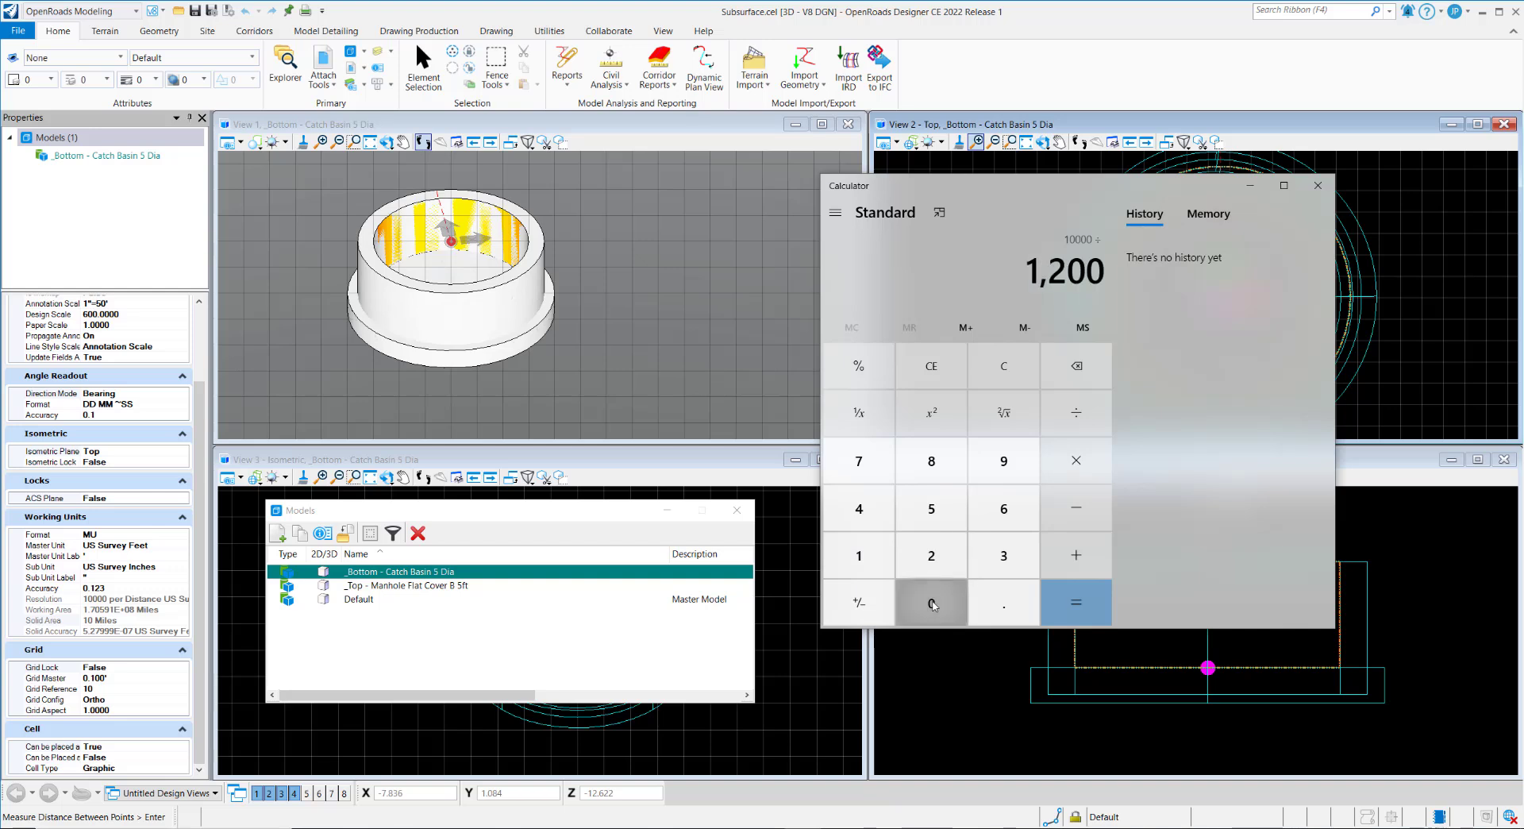
click(932, 602)
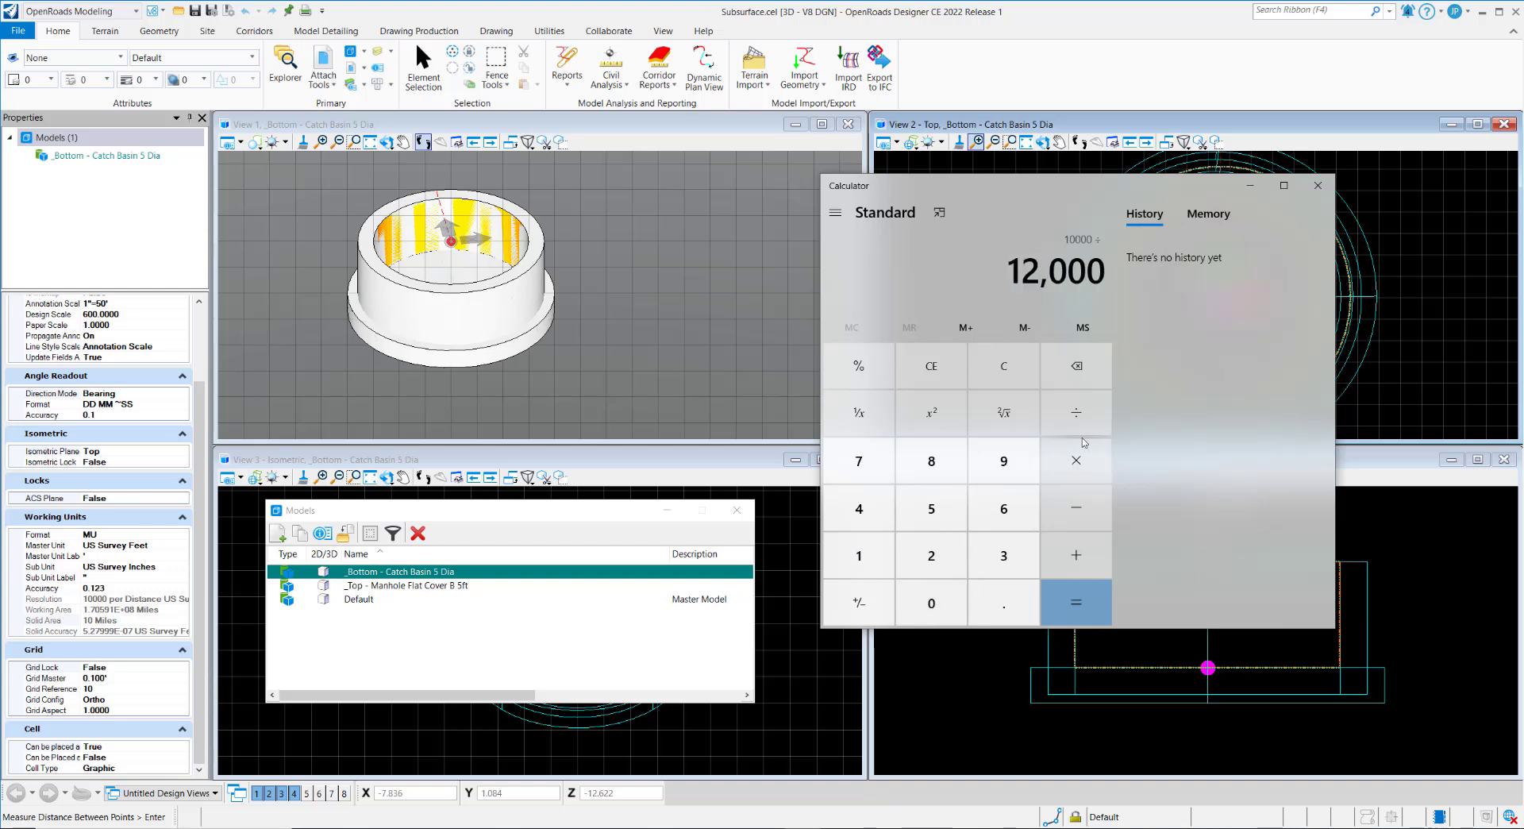
key(Return)
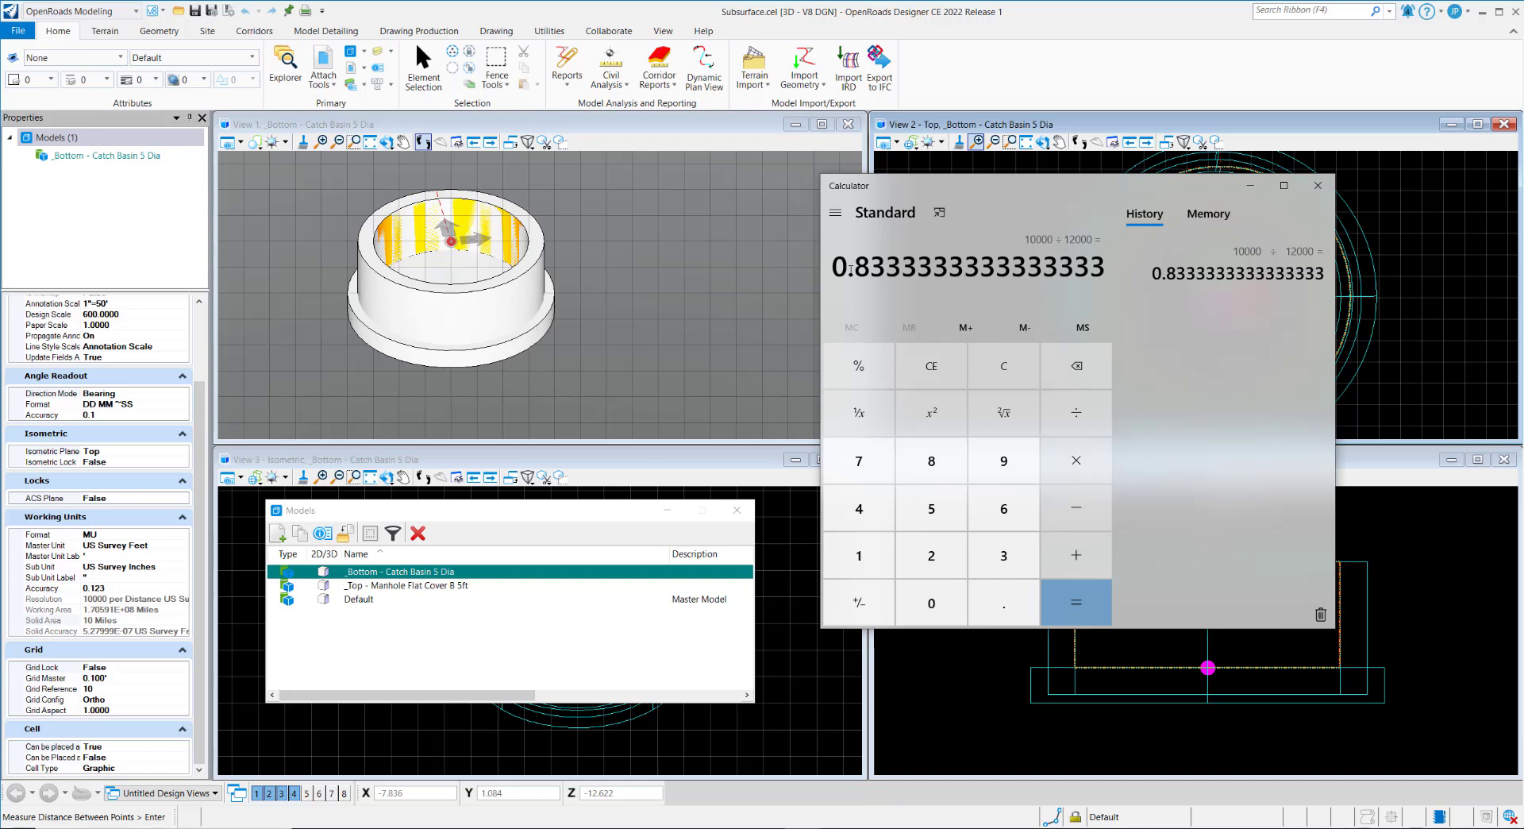
Step: Copy the calculated scale factor and close the Calculator
drag(834, 267, 1054, 276)
key(ctrl+c)
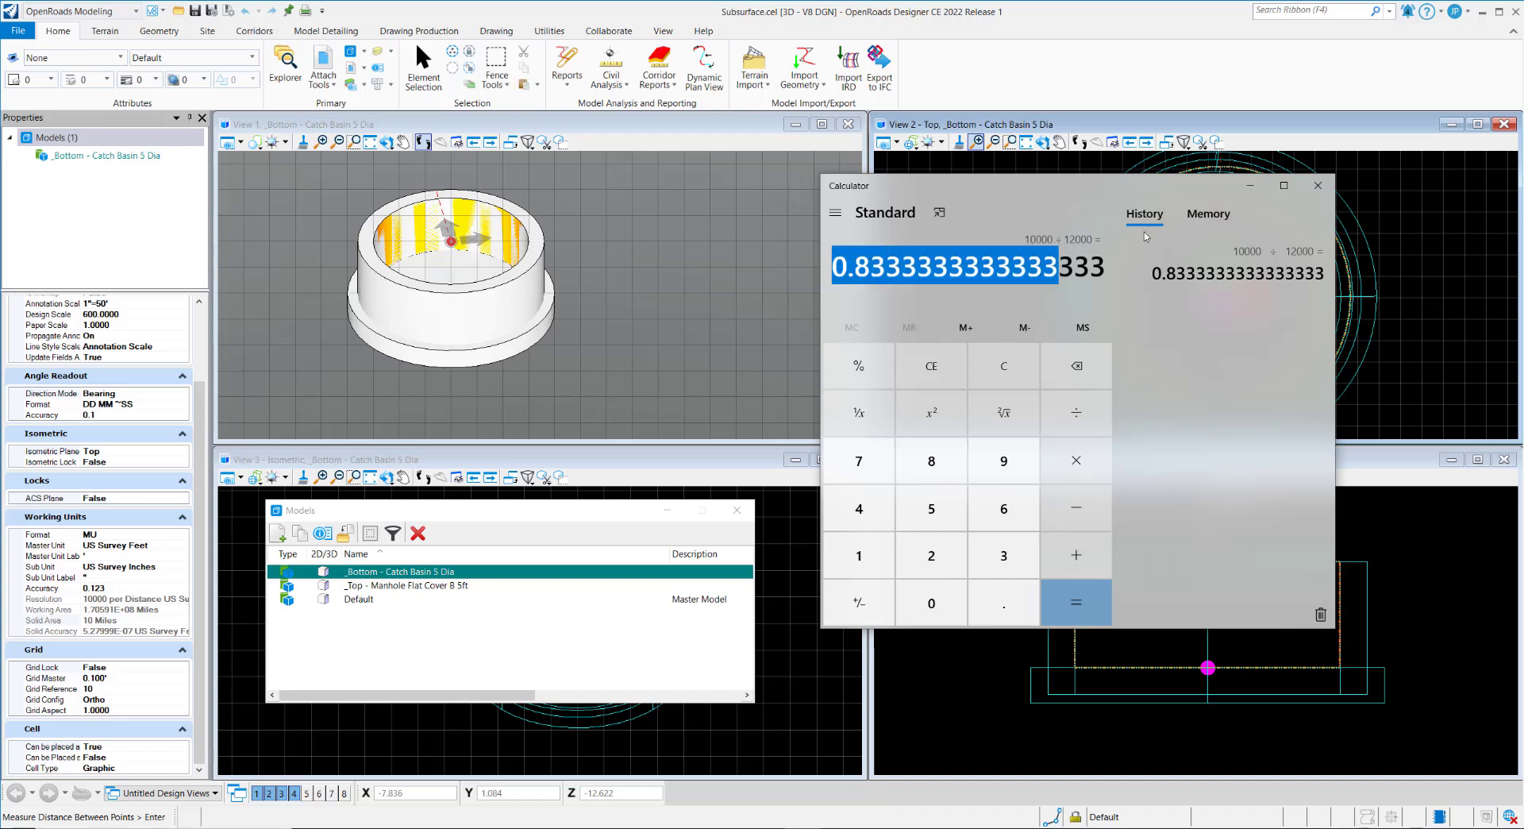
click(1318, 185)
Step: Select all elements of the catch basin with a selection box in the top view
click(424, 65)
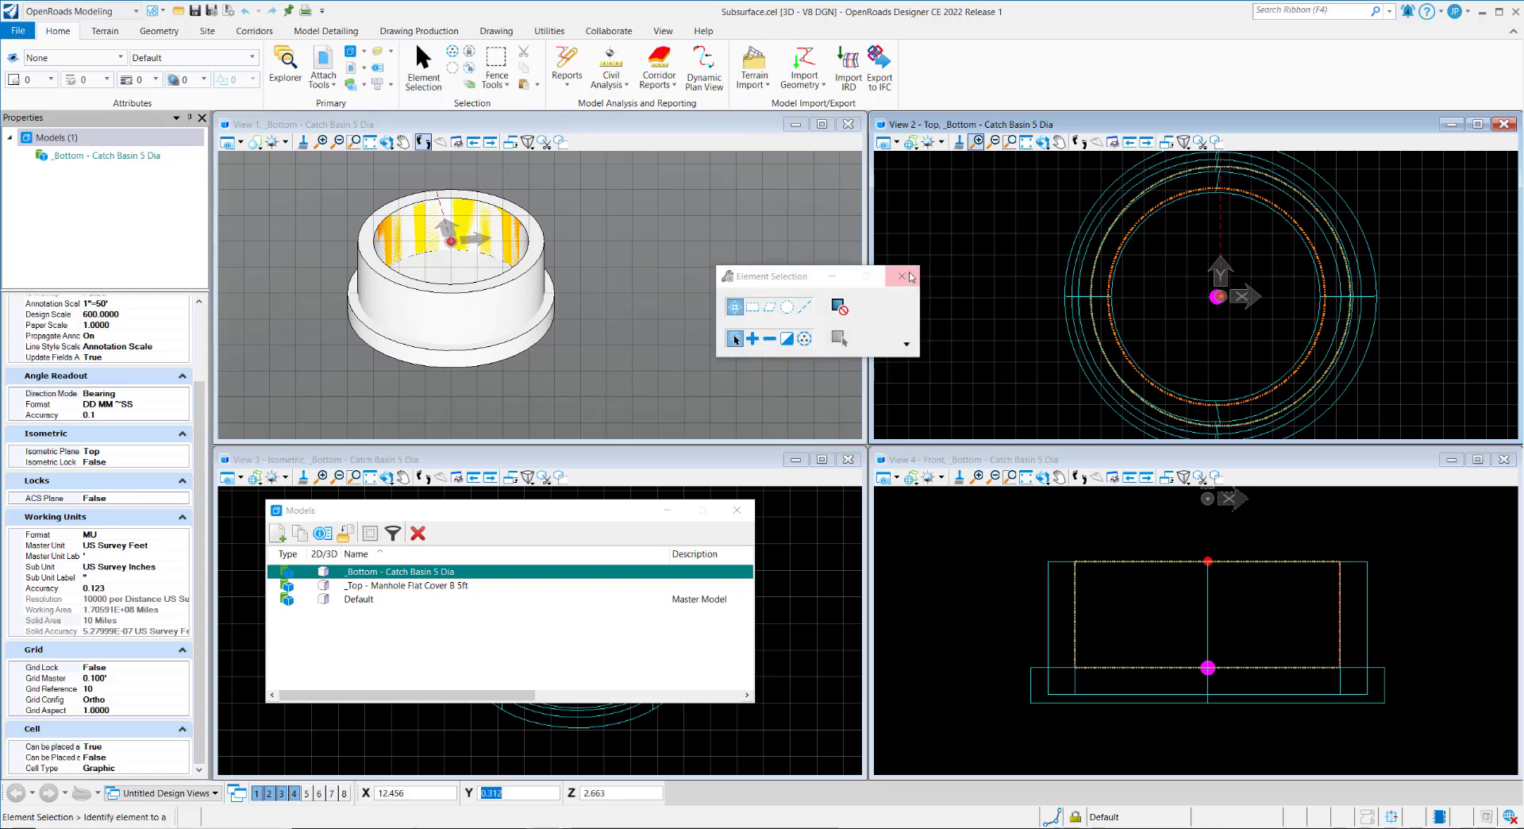
scroll(988, 228, down, 5)
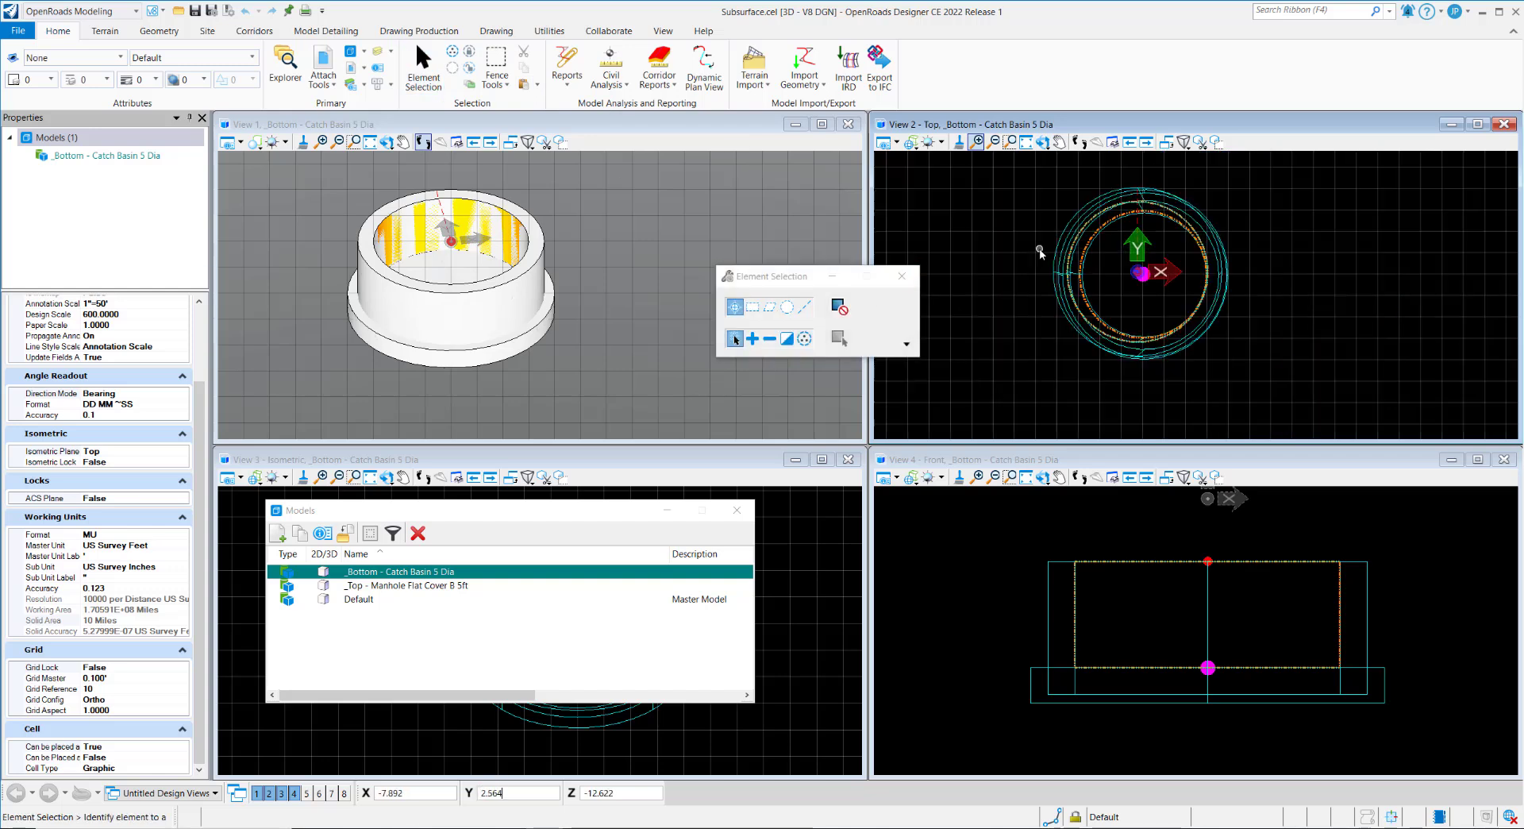
drag(1010, 201, 1251, 367)
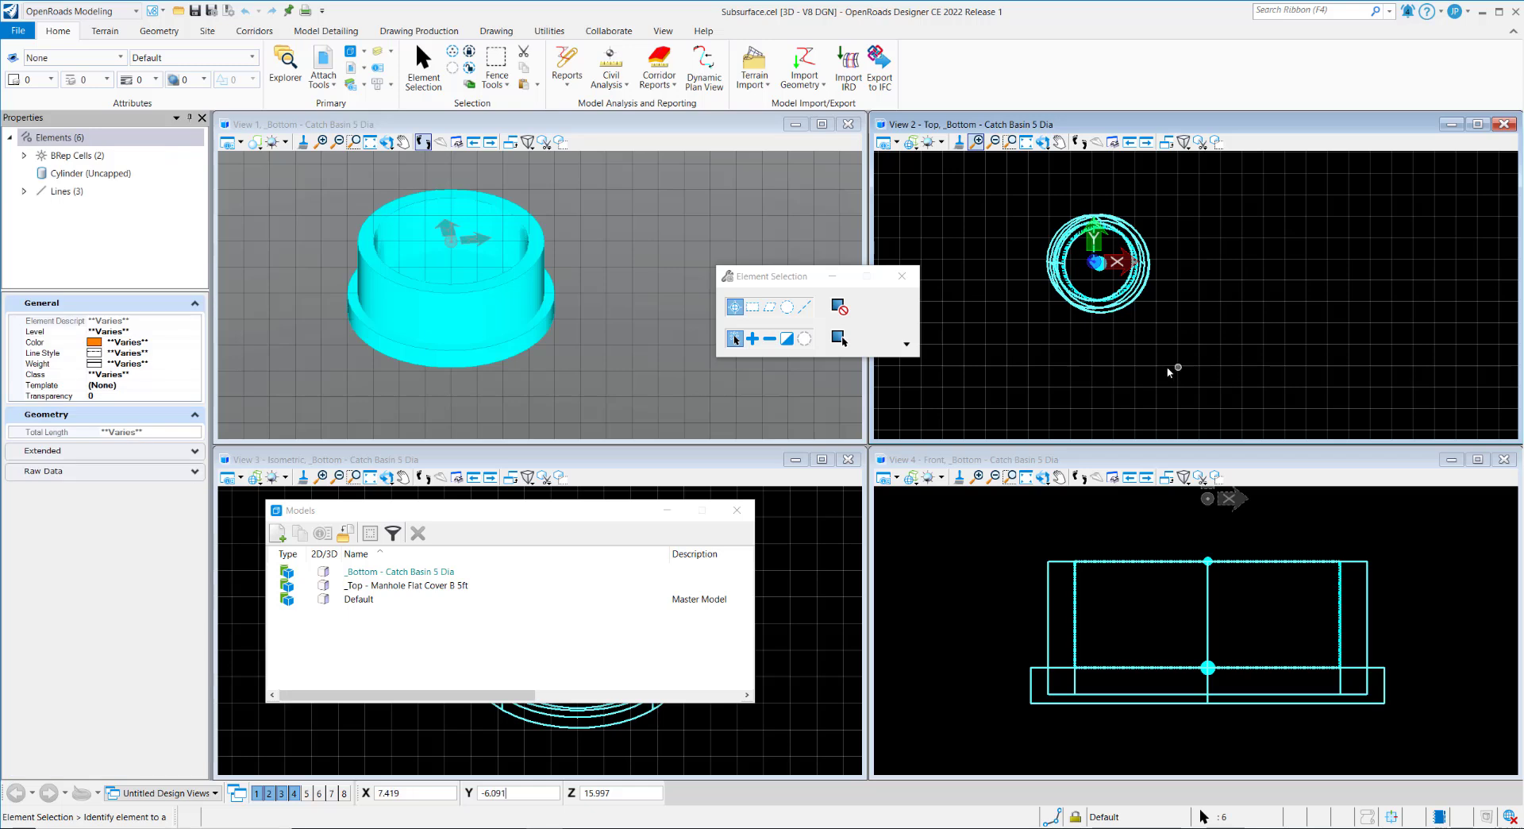
Step: Start the Scale tool on the selected catch basin elements and set the X, Y and Z scale factors to 0.833333
click(508, 33)
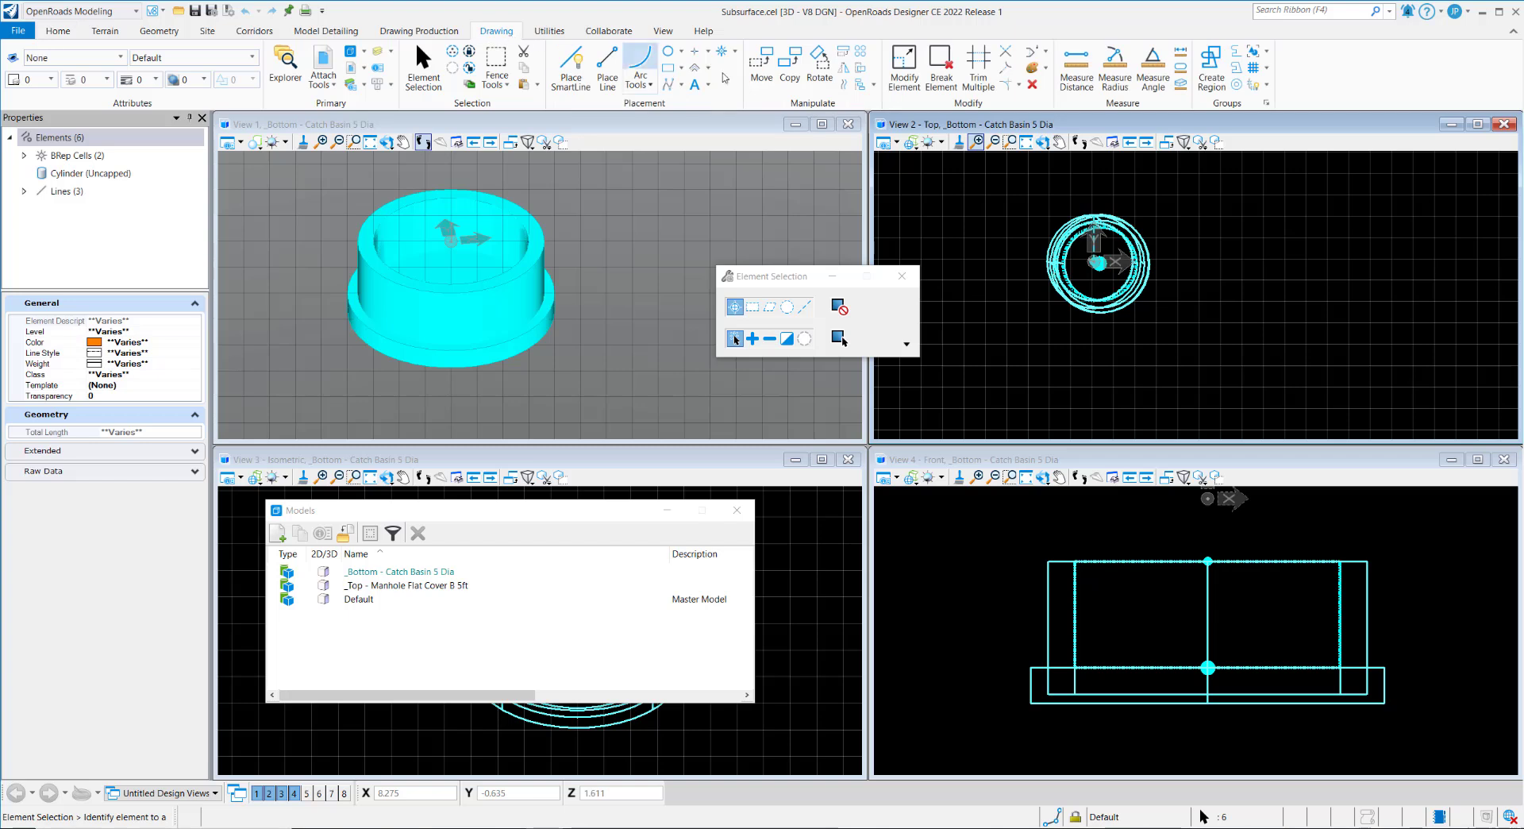
click(843, 54)
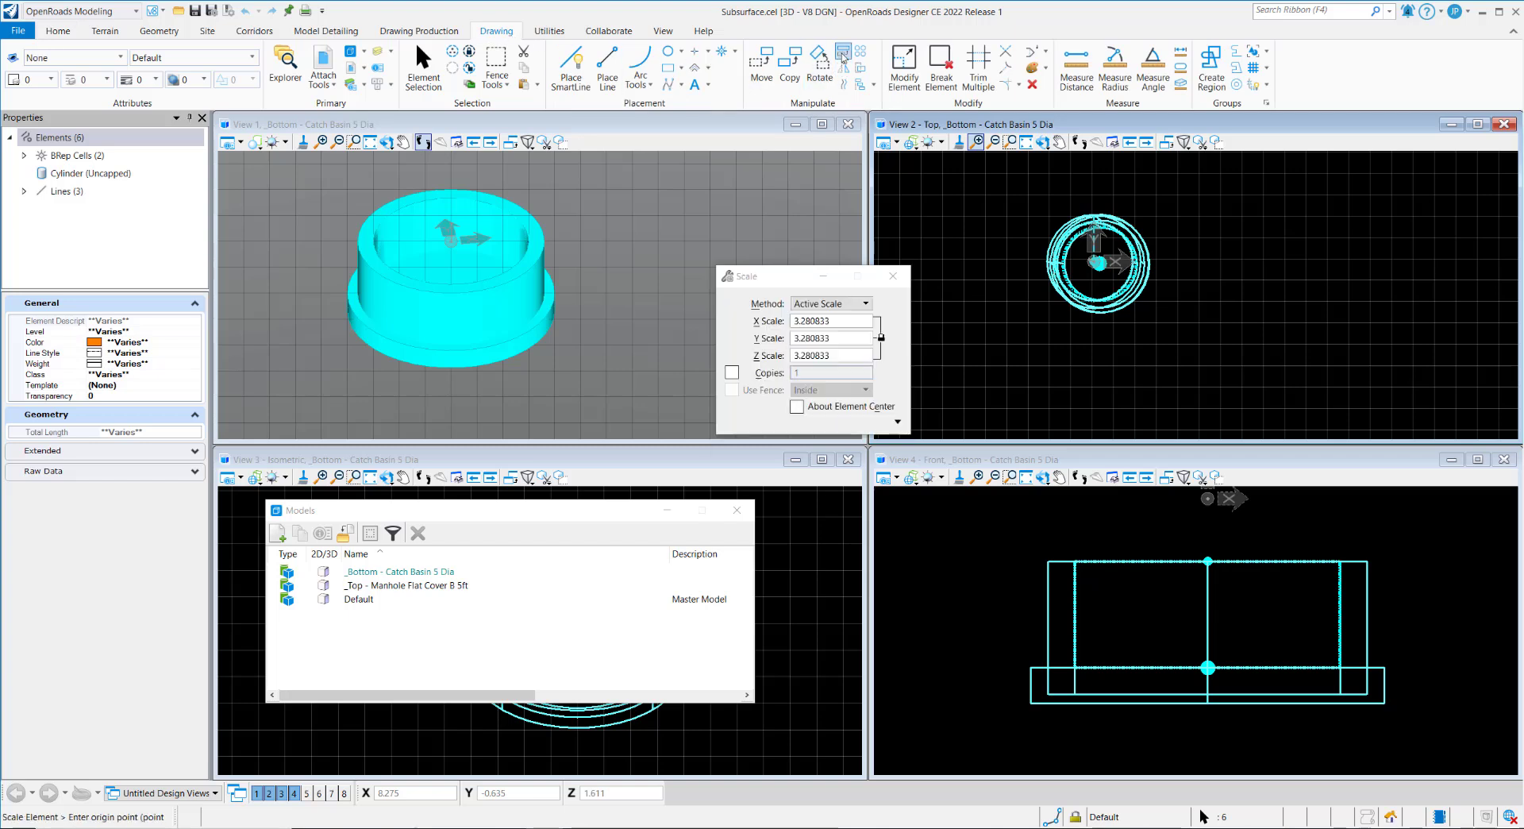
drag(863, 327, 749, 335)
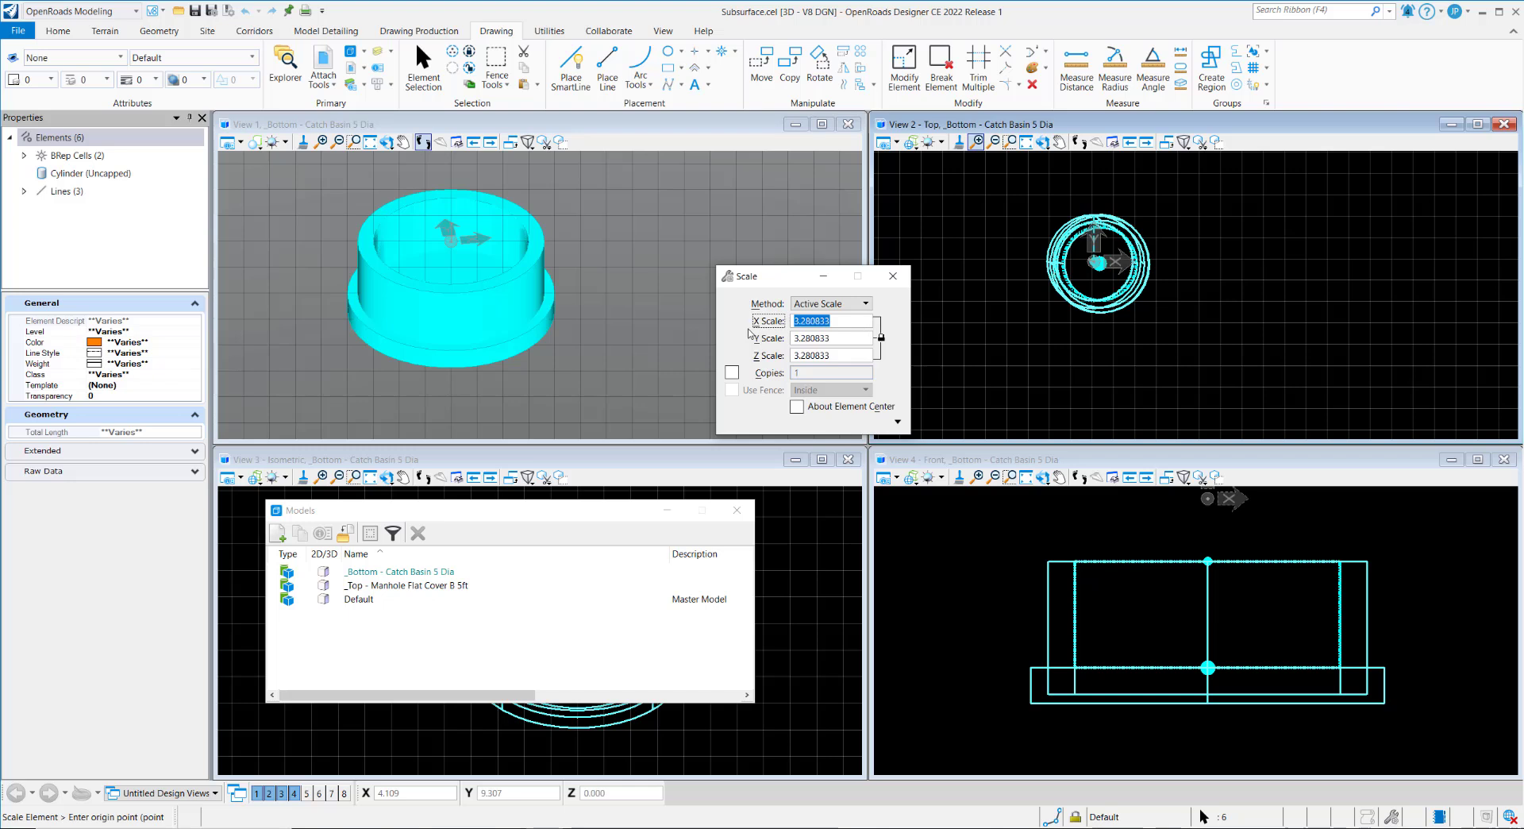
key(ctrl+v)
key(Tab)
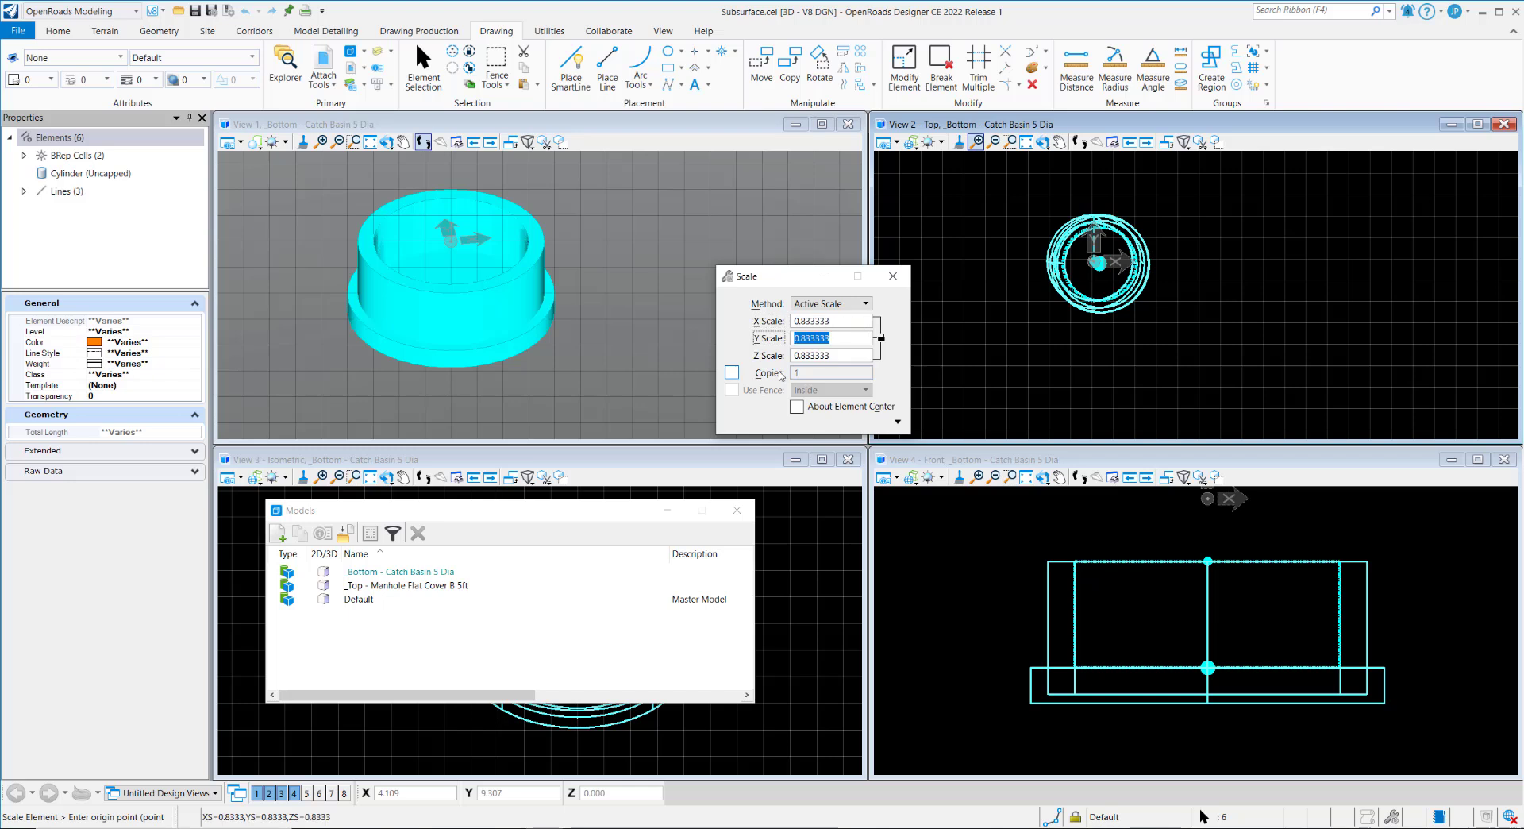
Step: Apply the scale to the catch basin about the model origin using the key-in "point absolute", and end the Scale command
click(391, 85)
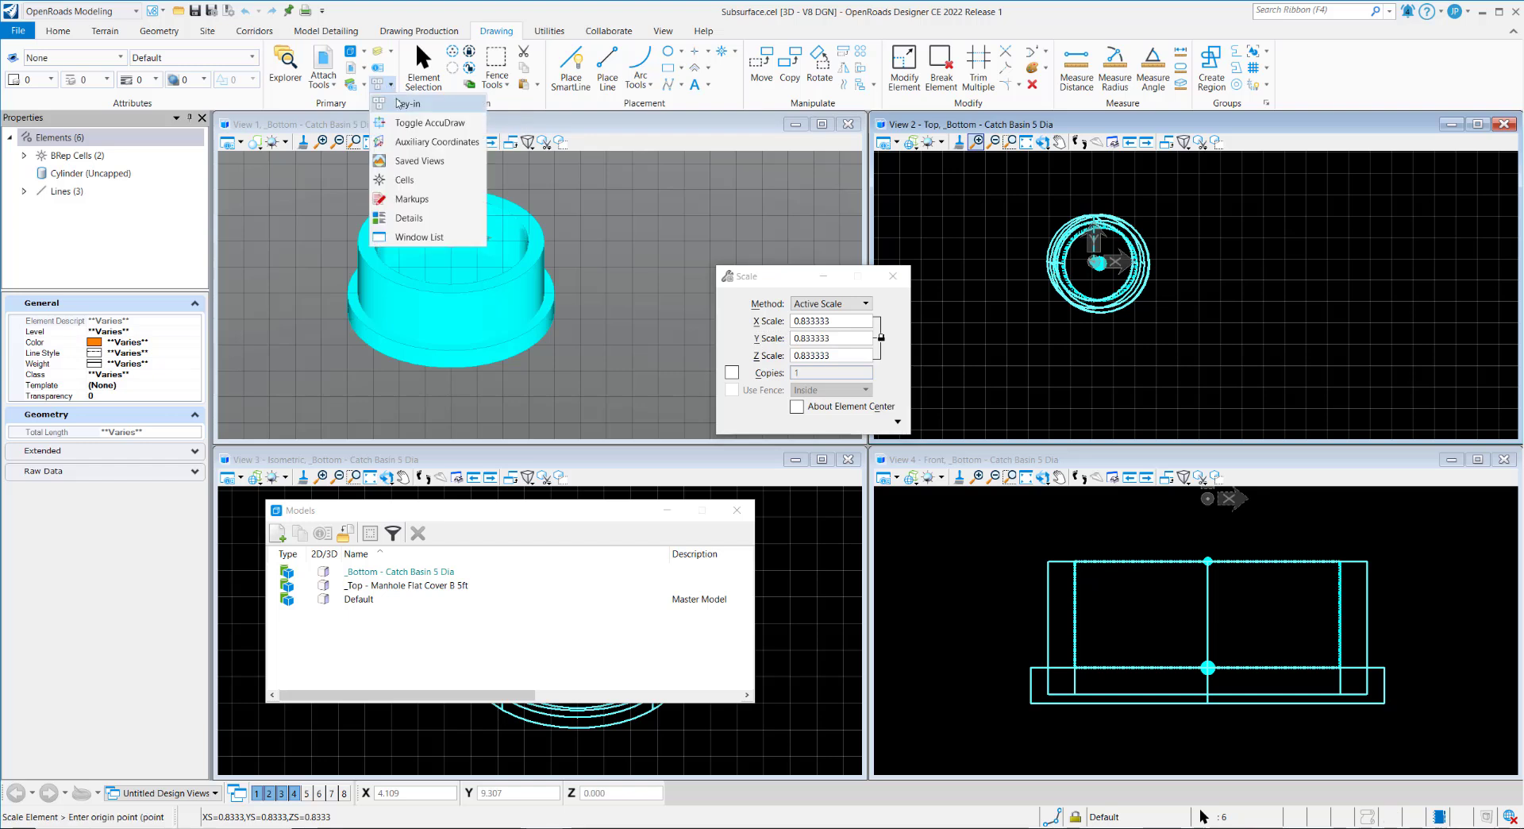
click(398, 105)
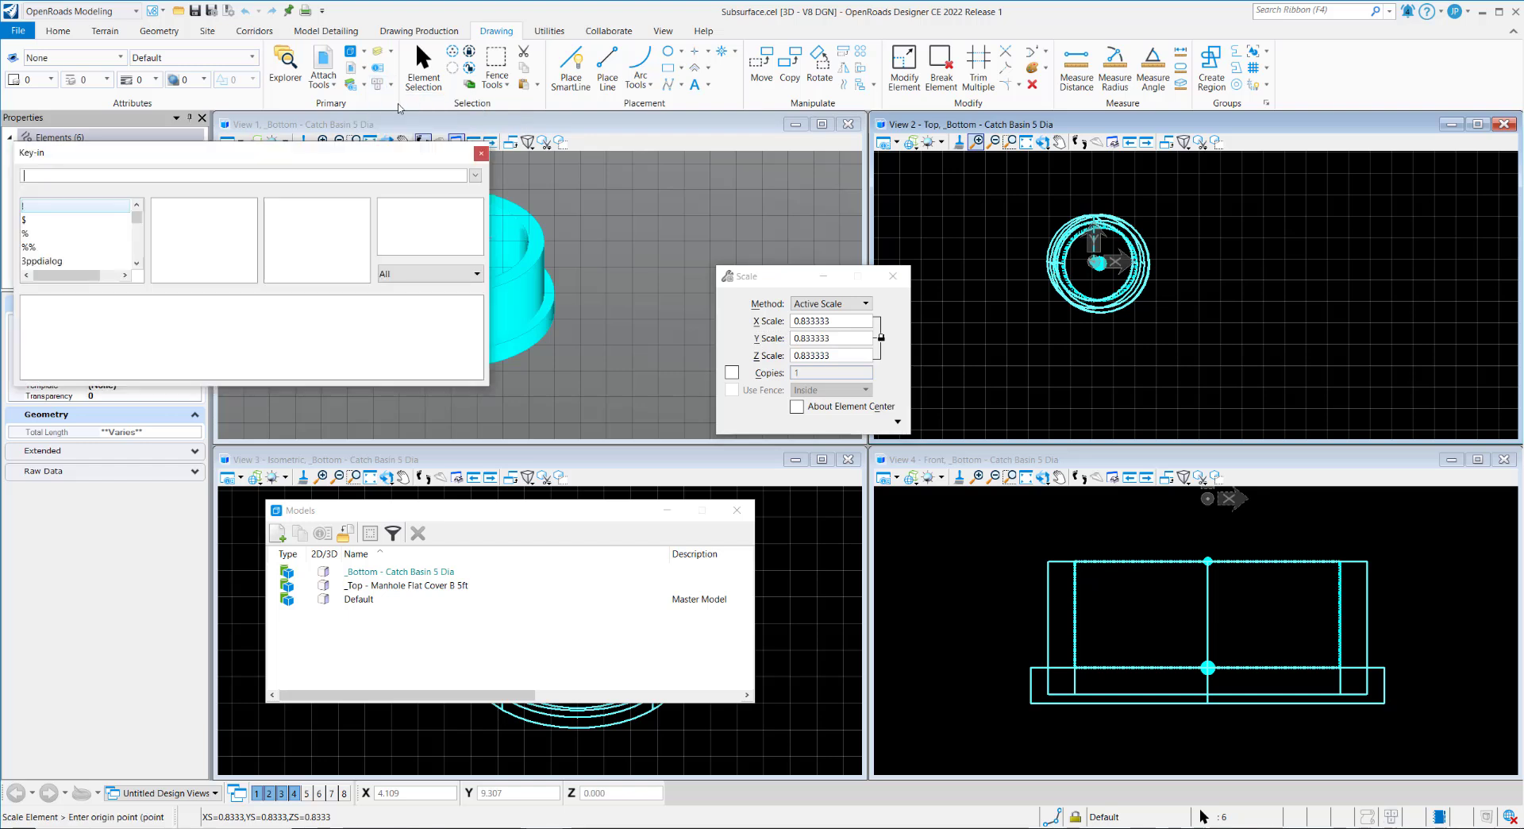
text(point absolute)
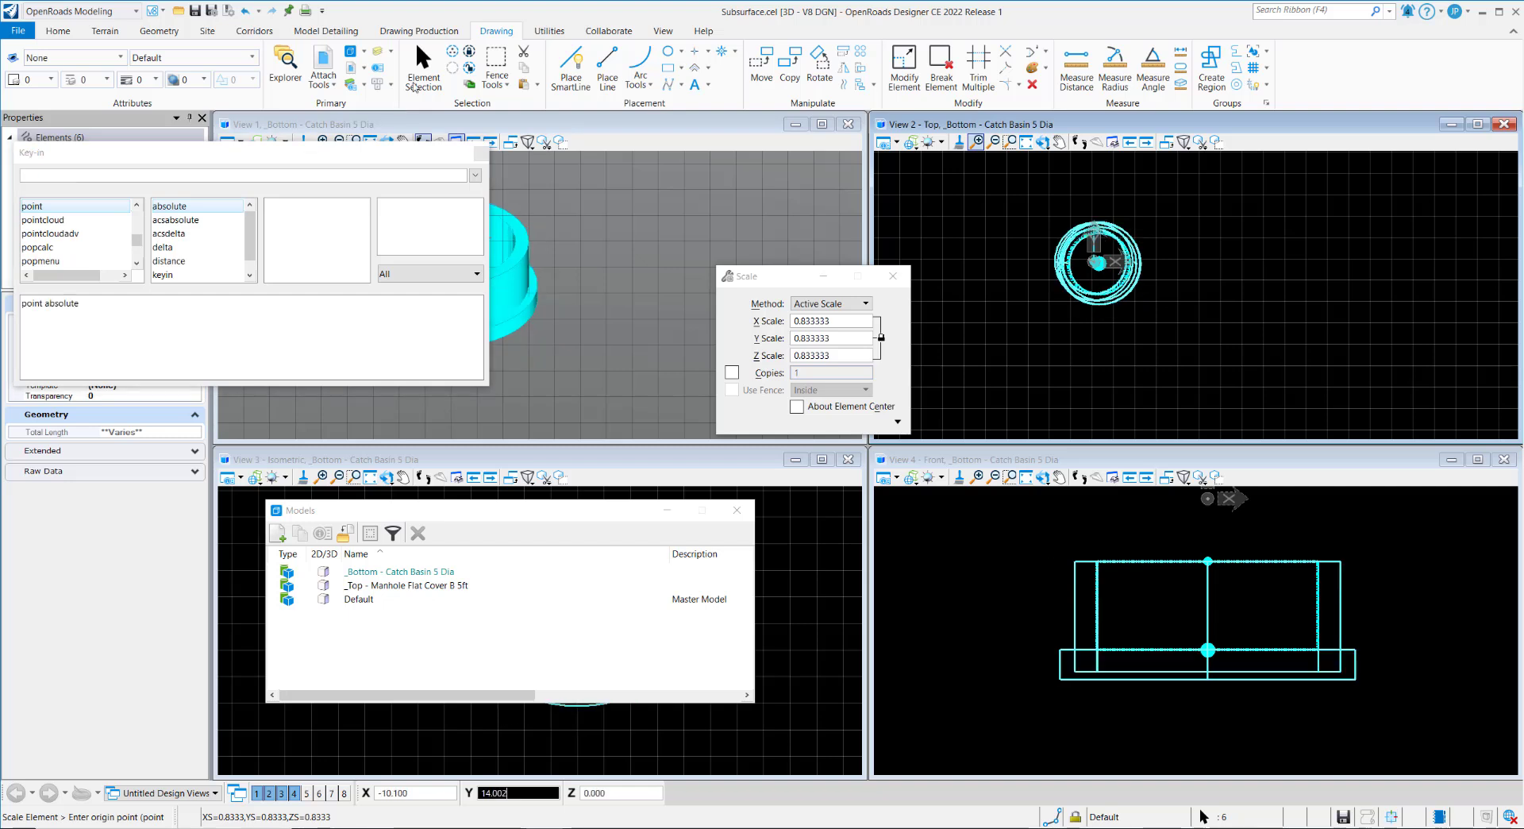
key(Return)
right_click(1143, 288)
Step: Deselect the catch basin and measure the distance across its inner diameter between two points in the top view
middle_click(1169, 249)
middle_click(1169, 250)
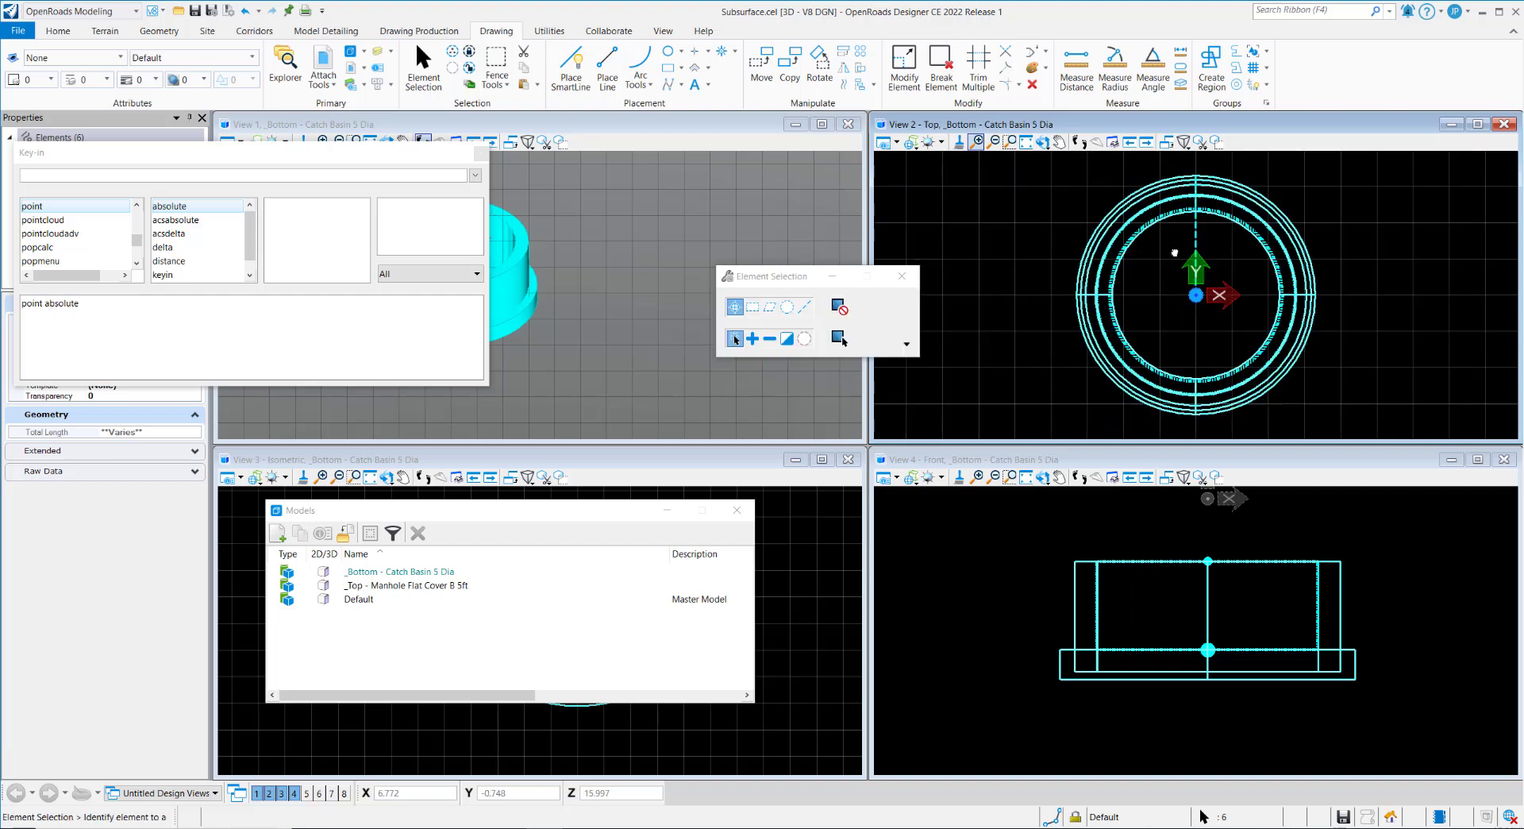
click(1014, 239)
key(space)
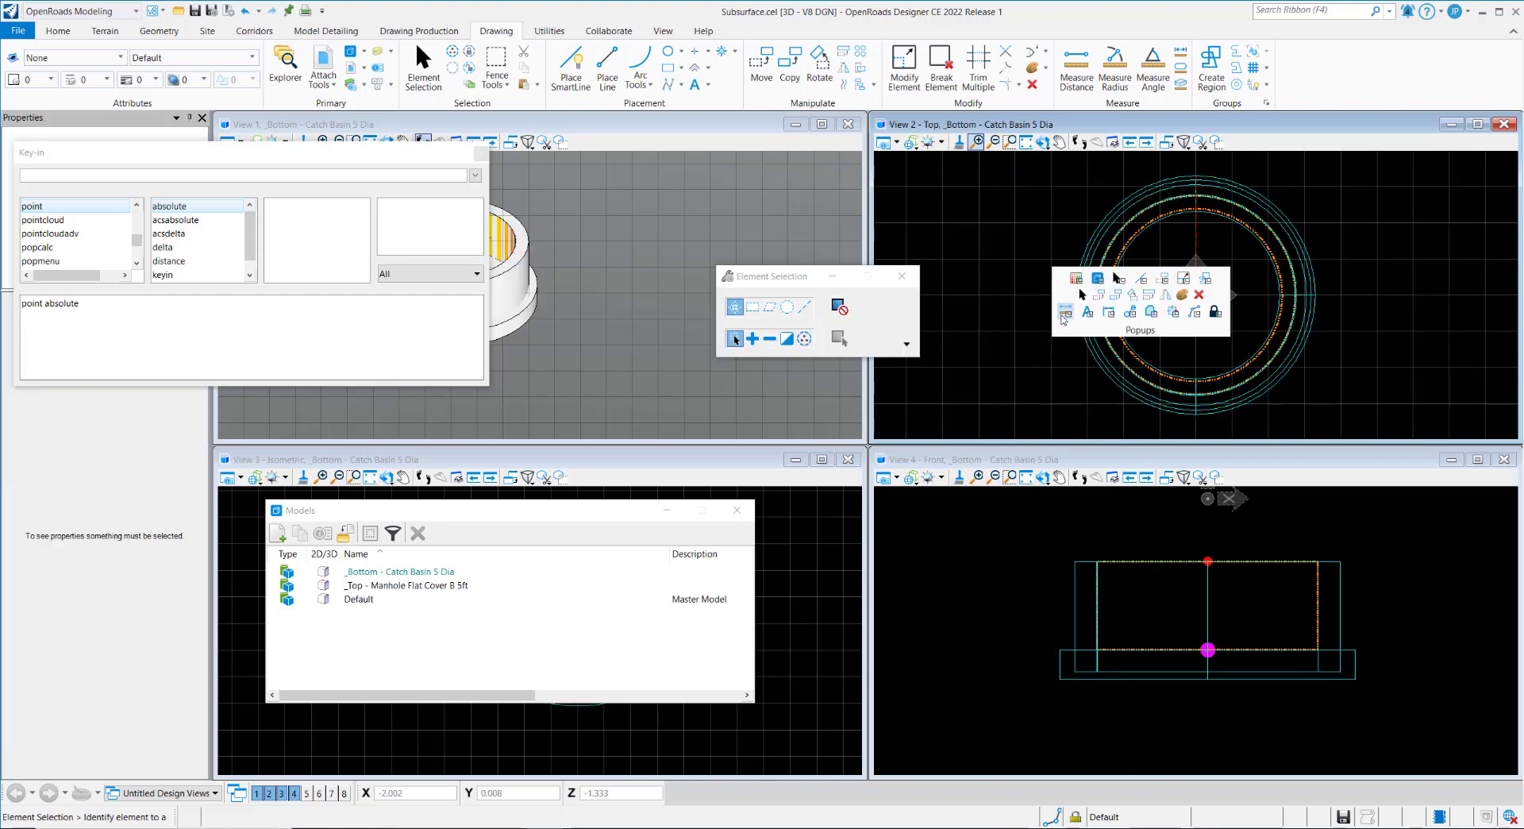
click(1066, 315)
click(1029, 322)
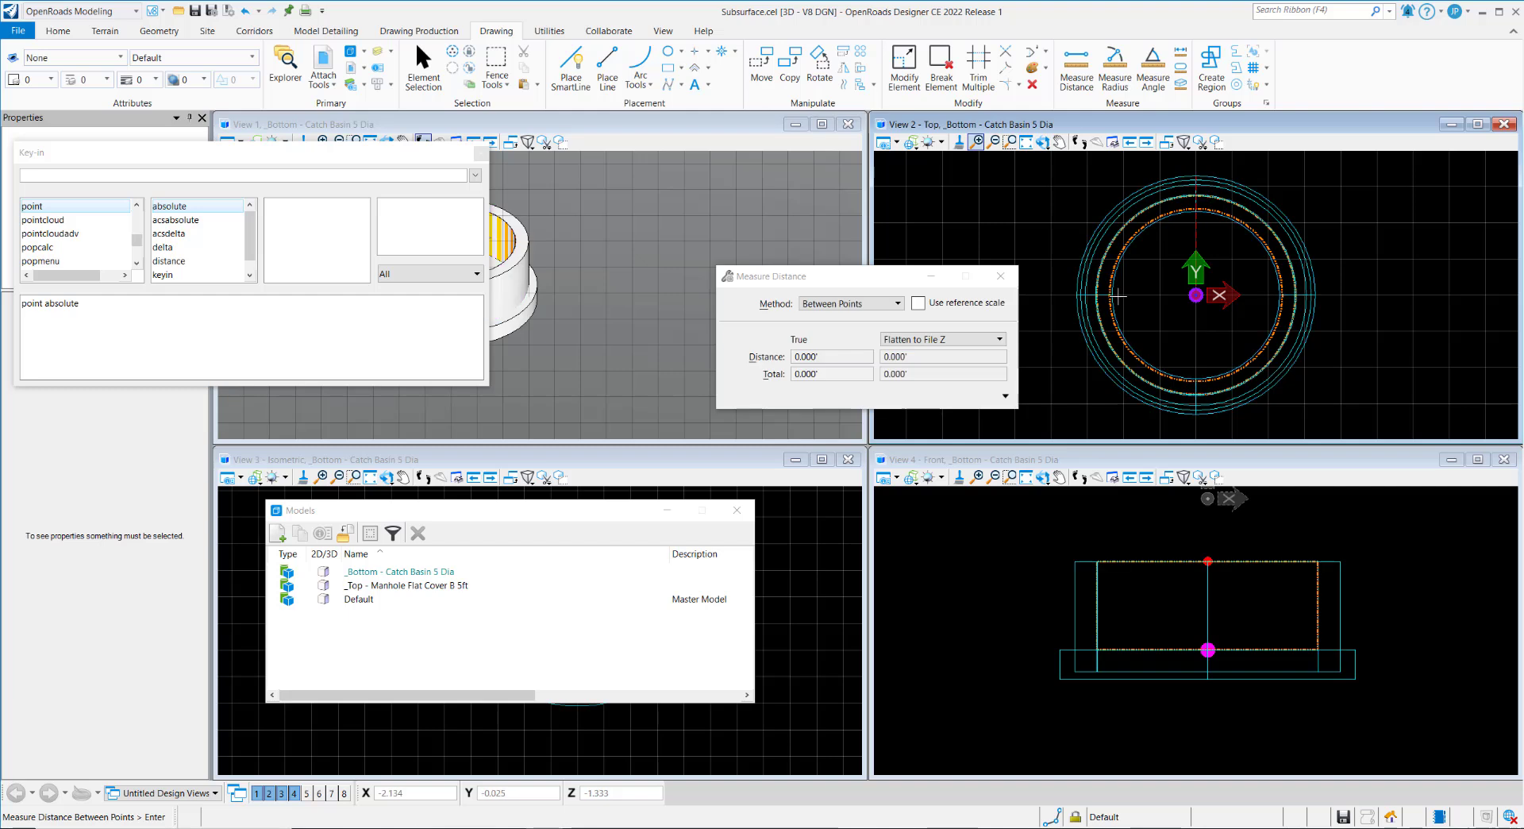
scroll(1112, 298, up, 5)
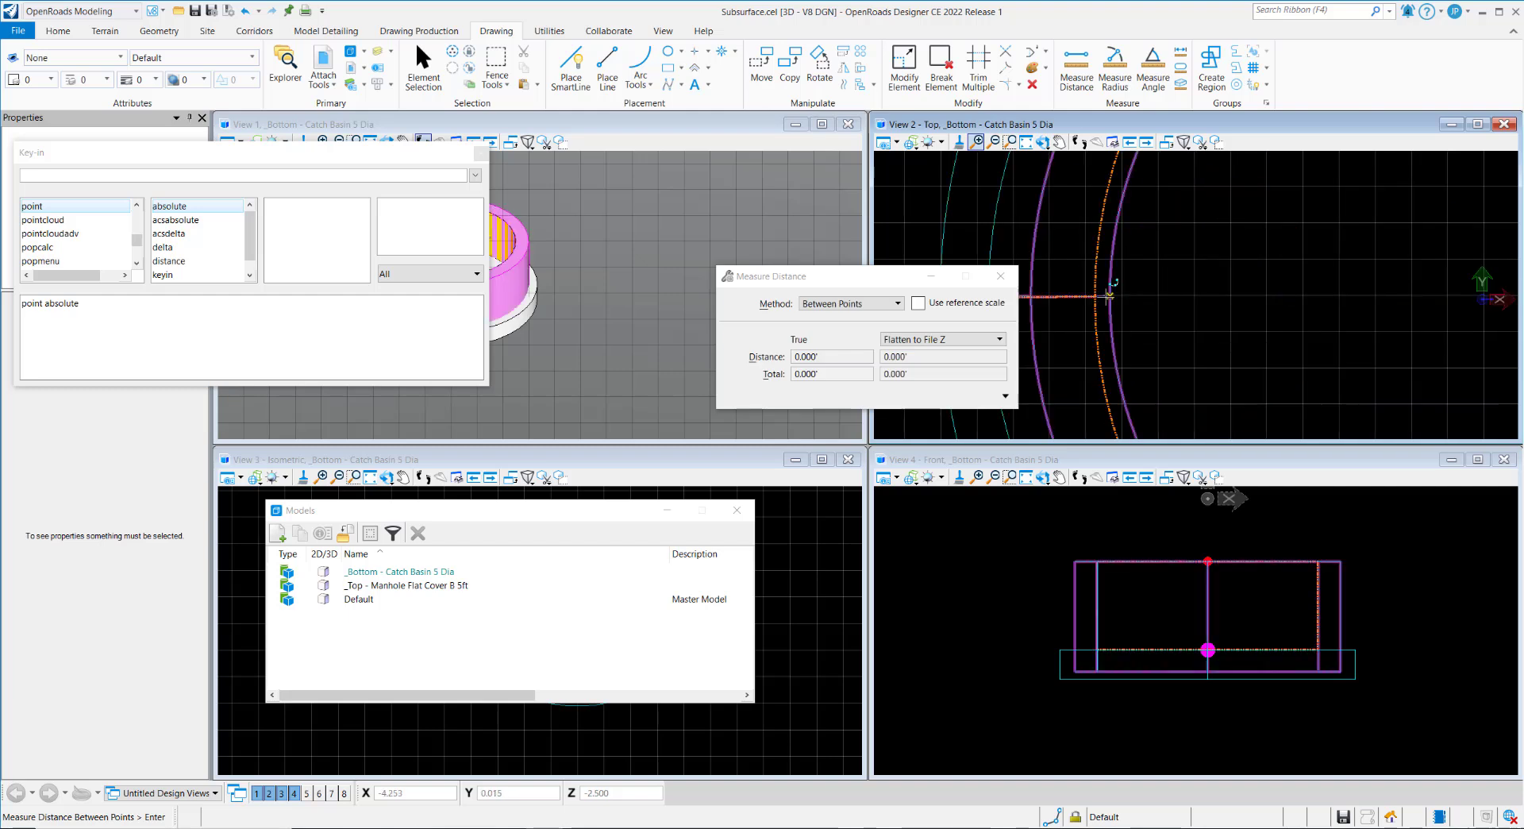
scroll(1109, 297, down, 5)
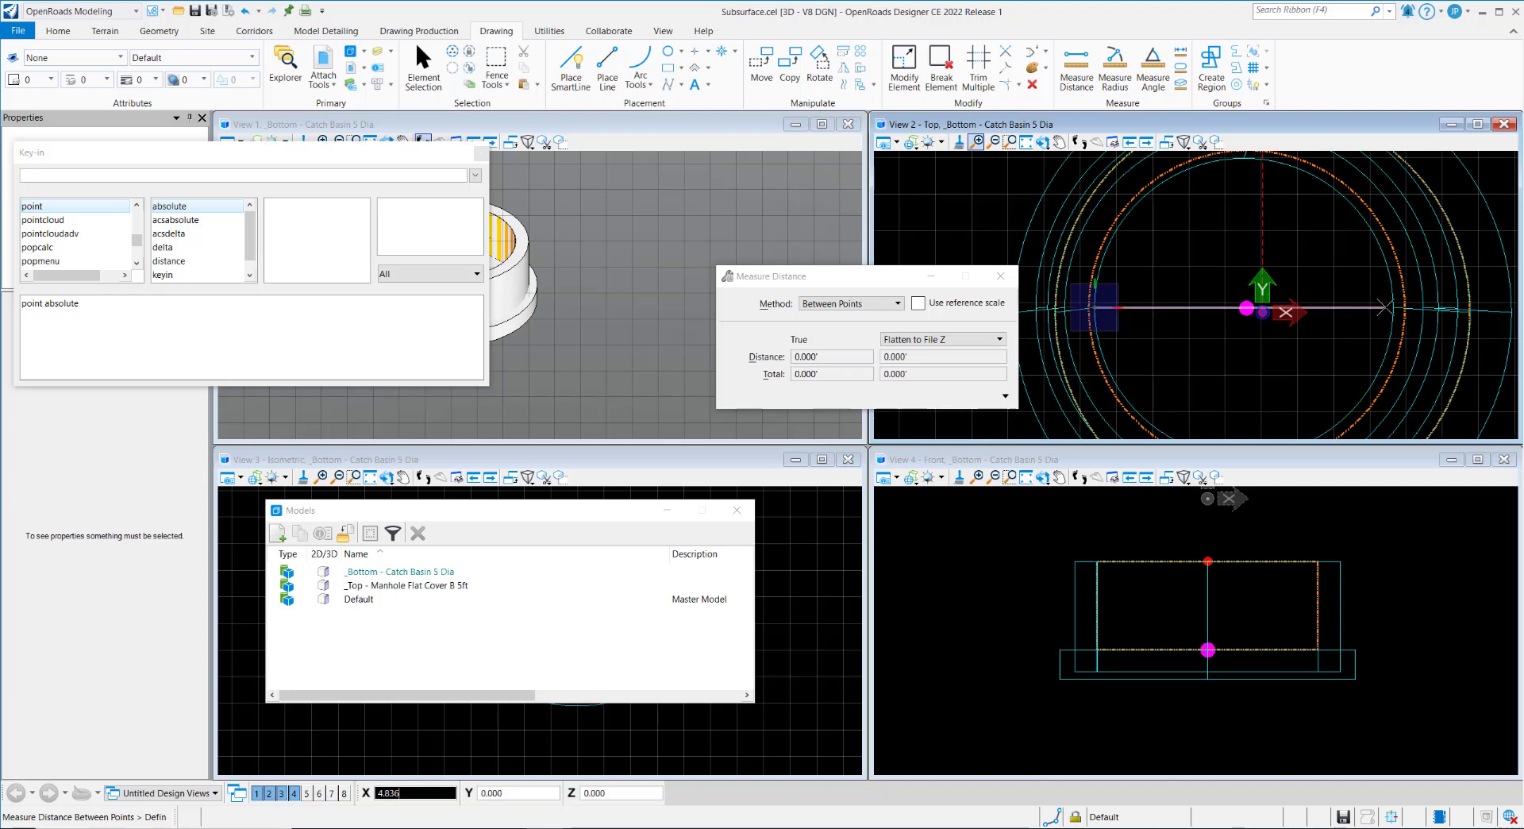
click(1393, 307)
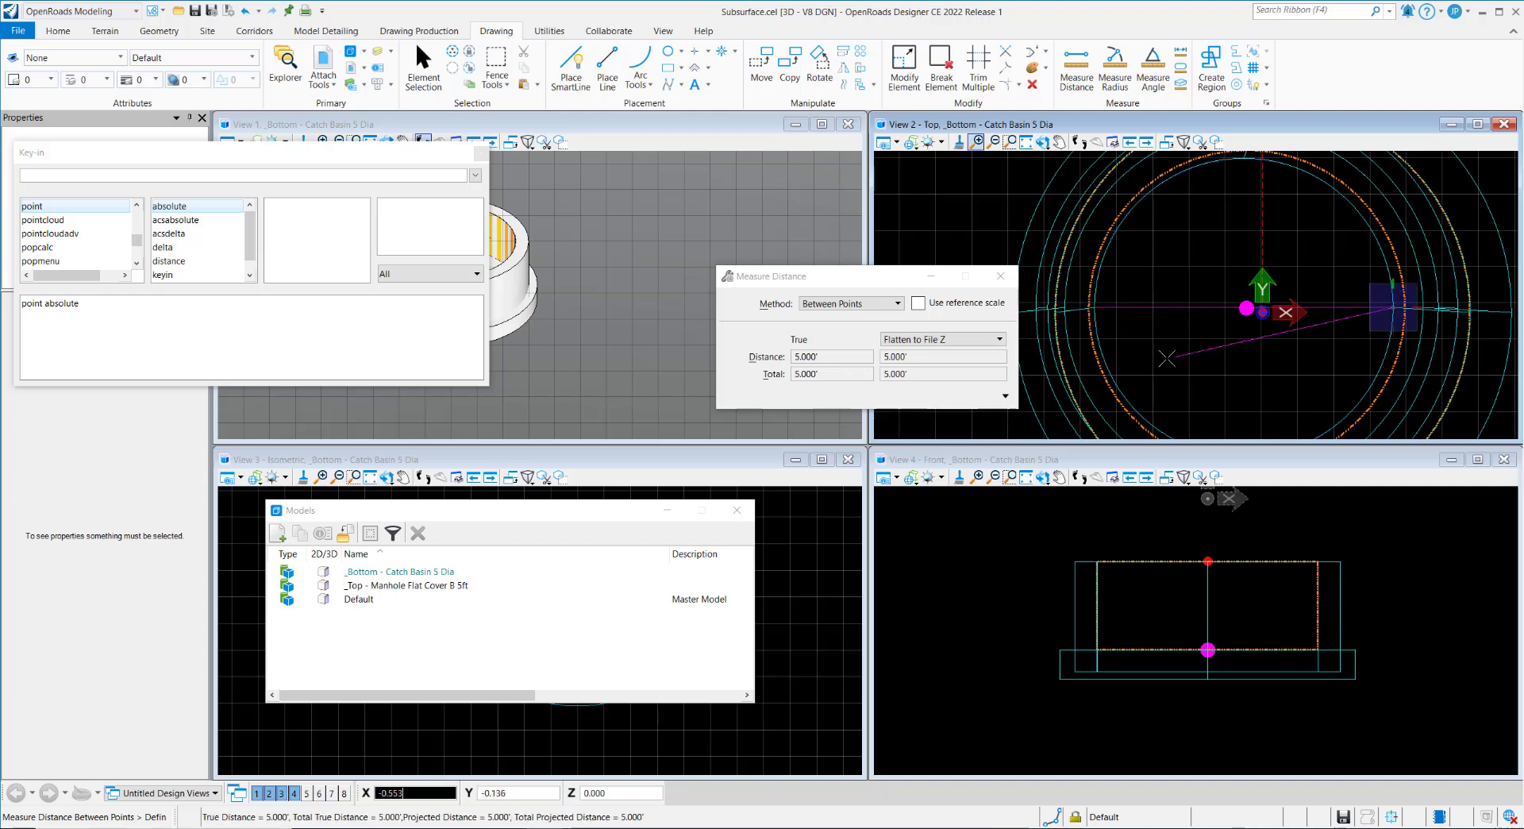
click(835, 376)
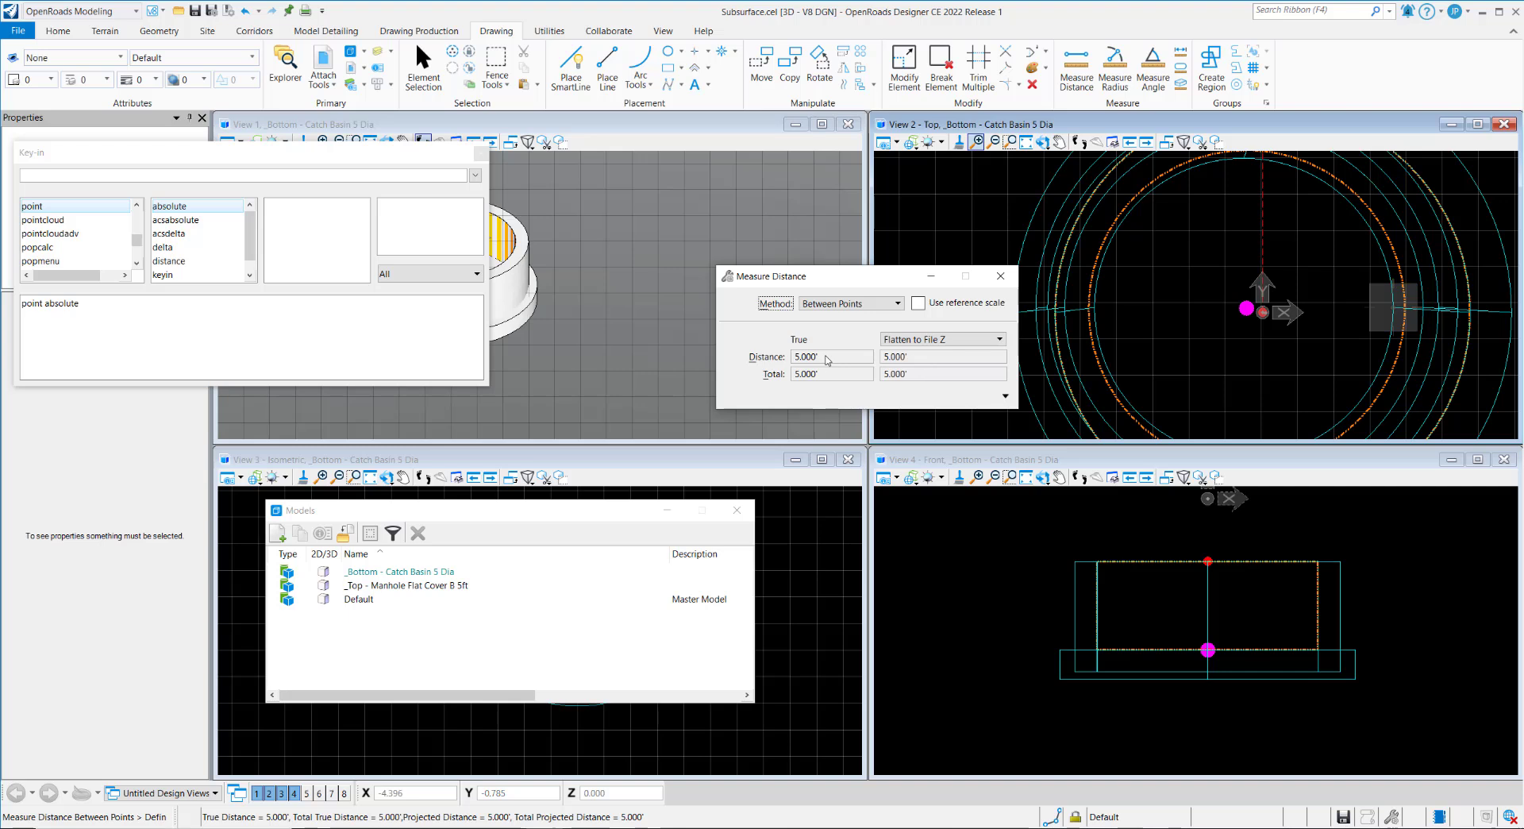
Step: Select the _Top - Manhole Flat Cover B 5ft model in the model list, and close the Key-in and Models windows
click(401, 586)
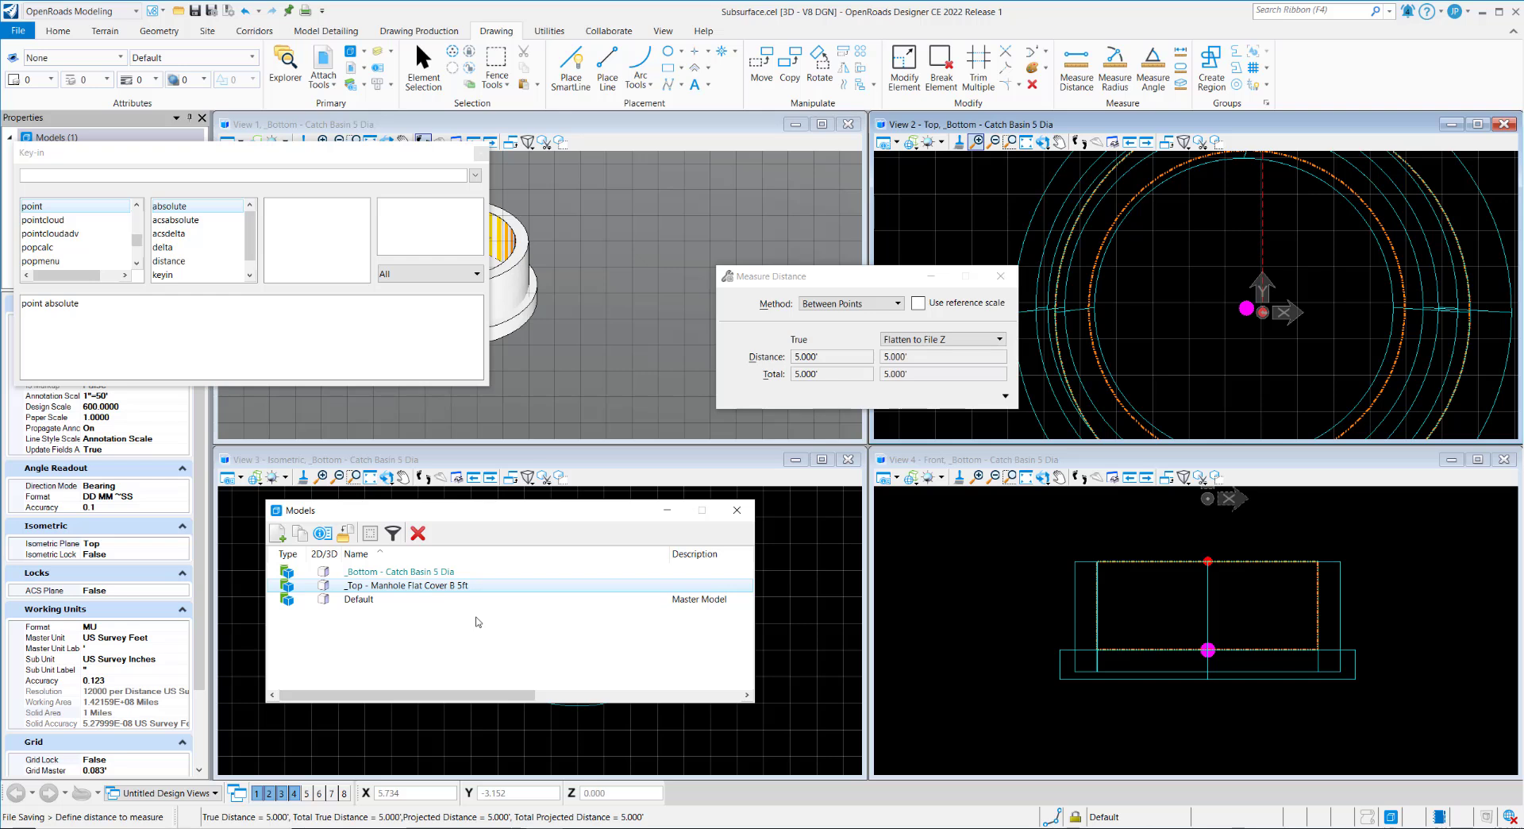
key(Escape)
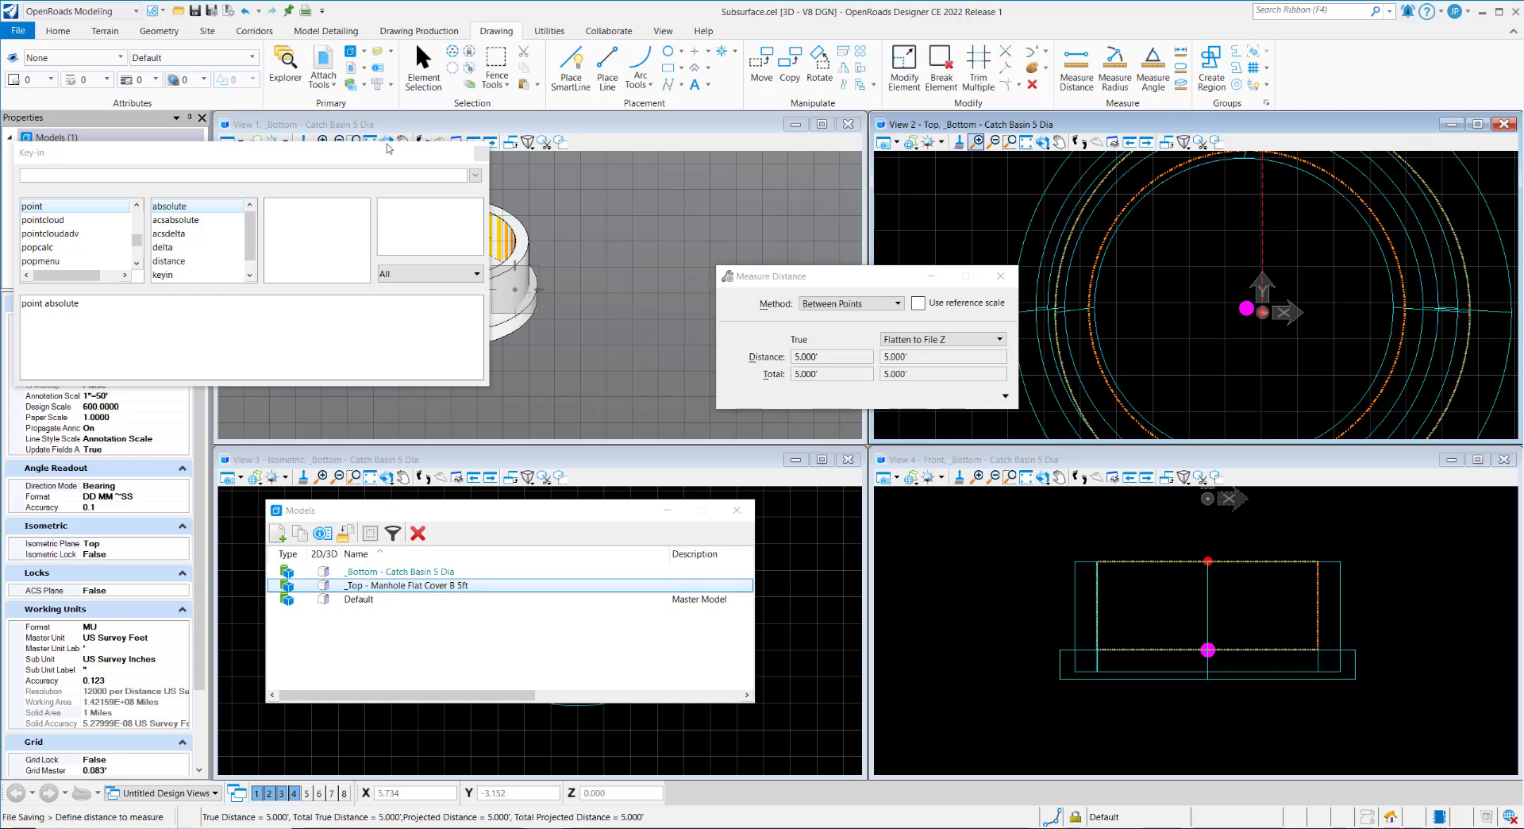
drag(356, 154, 452, 176)
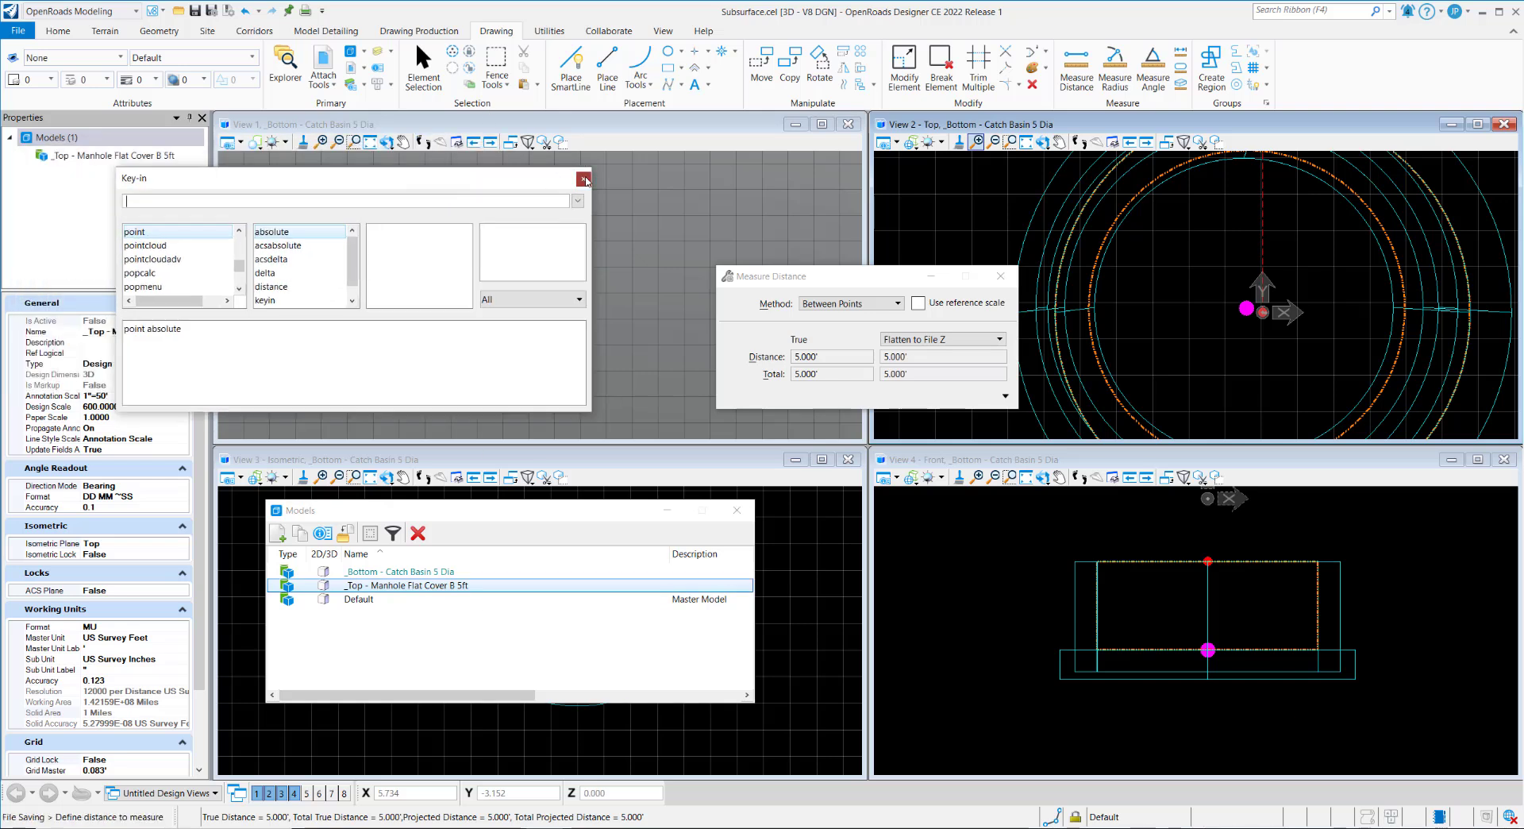
click(585, 176)
click(737, 509)
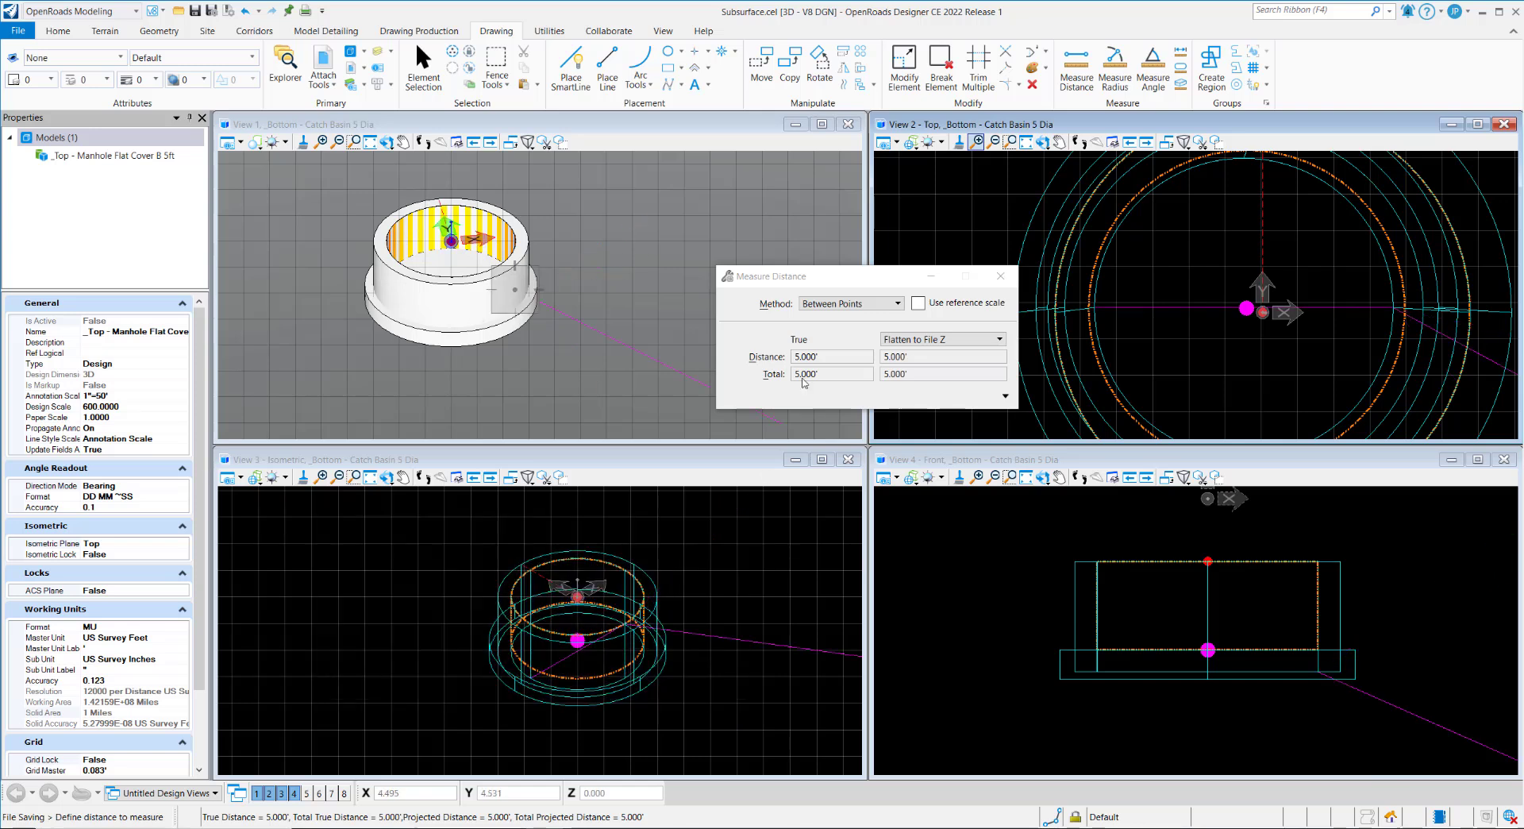
Step: Fit the catch basin in the top view, close the distance measurement and return to Element Selection
middle_drag(518, 310, 562, 304)
scroll(1127, 286, down, 3)
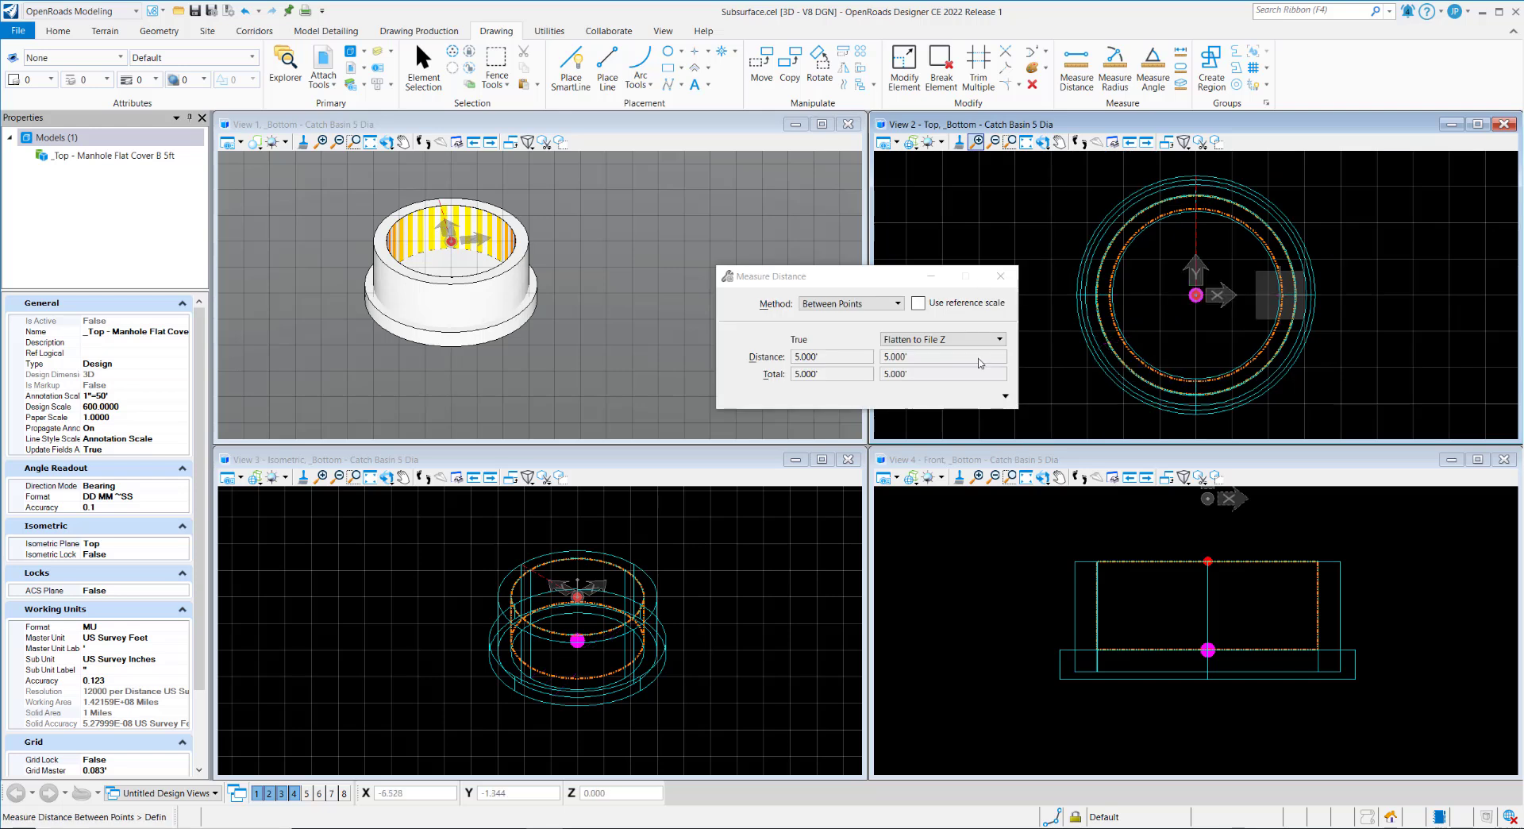
right_click(961, 372)
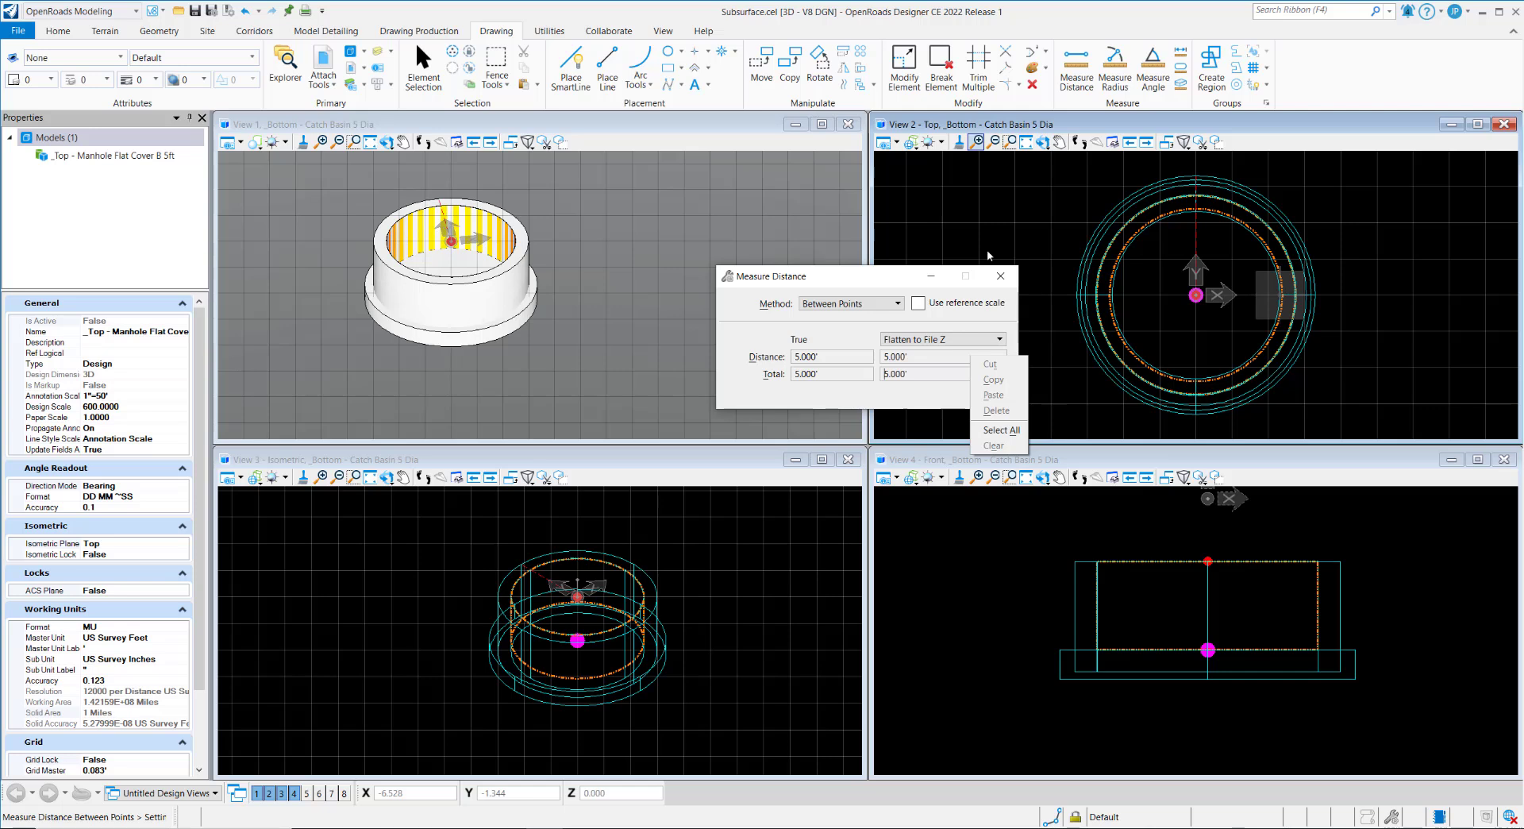
click(1011, 275)
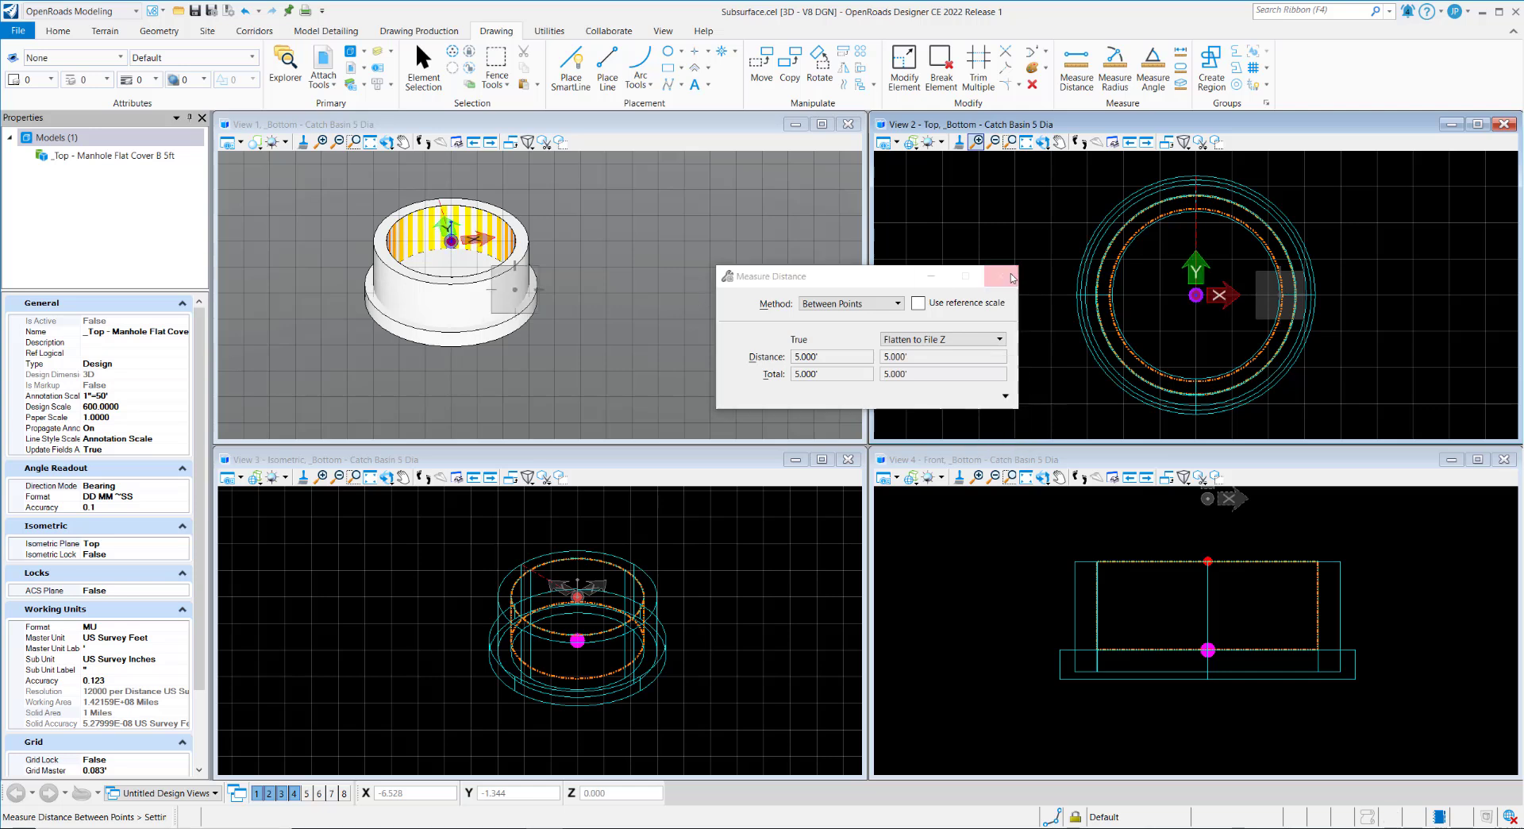
click(1000, 276)
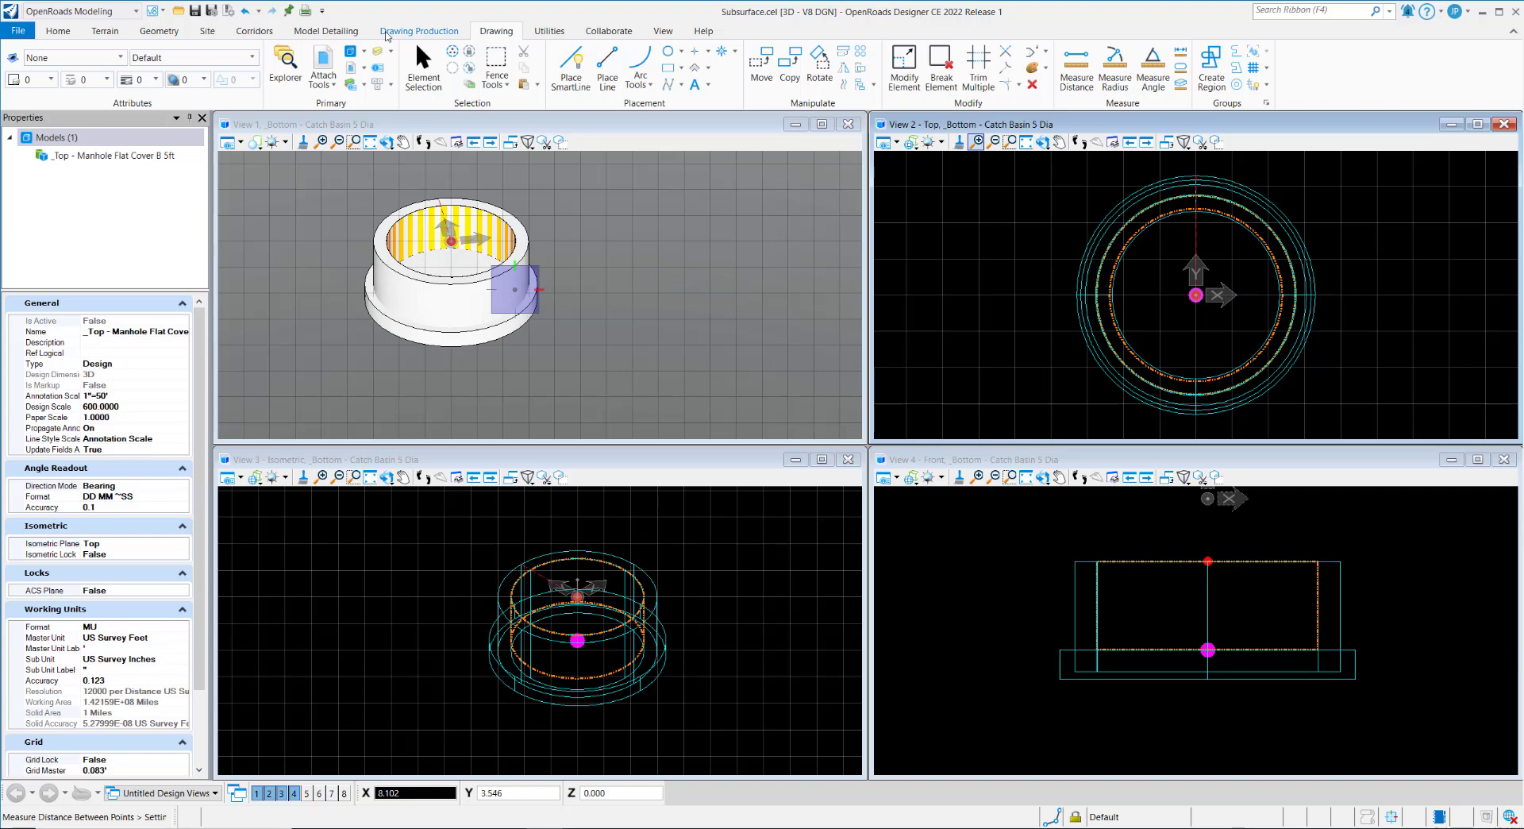
click(423, 65)
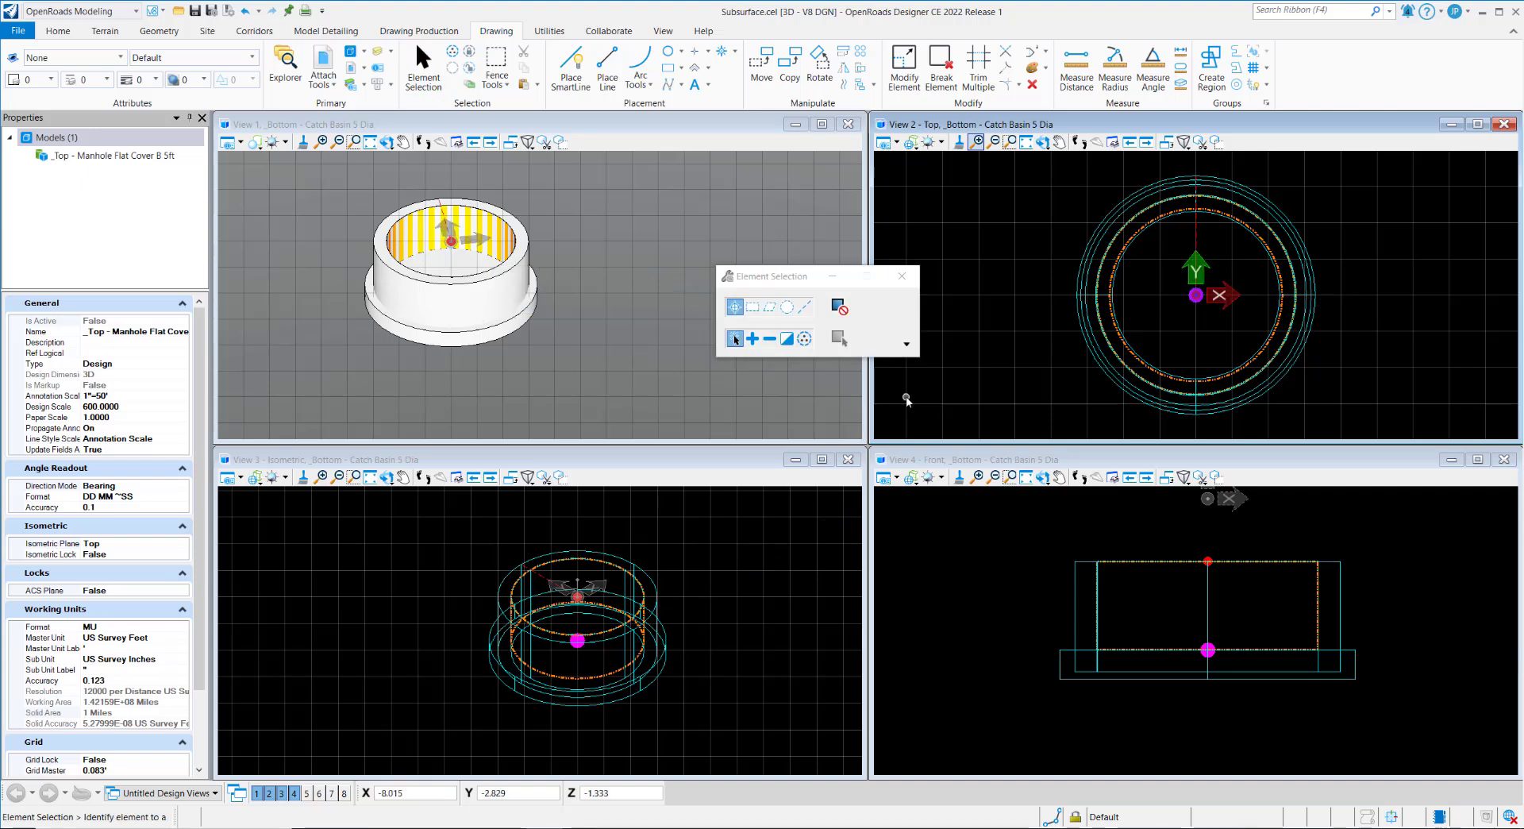